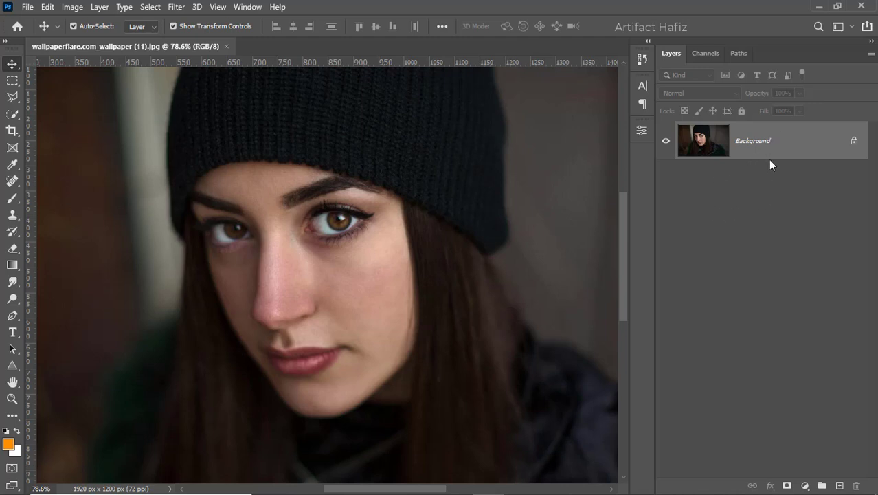
Duplicate the Background layer and convert the copy for Smart Filters.
drag(771, 141, 838, 485)
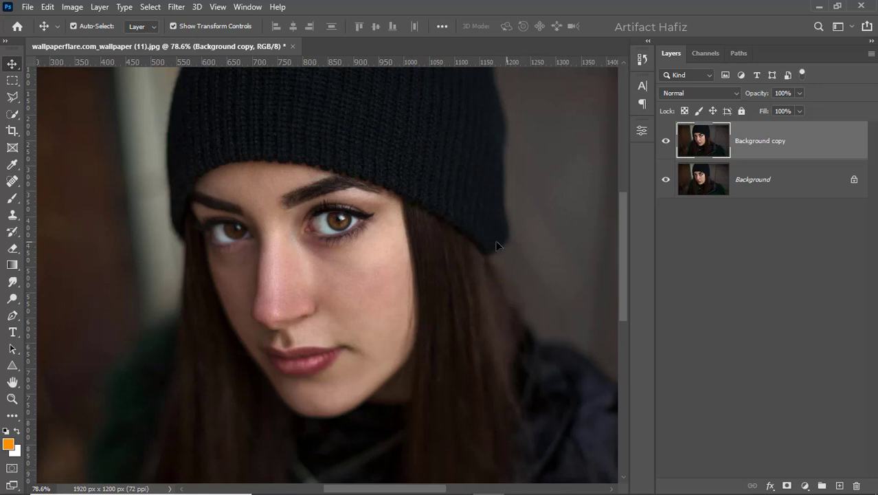
click(176, 8)
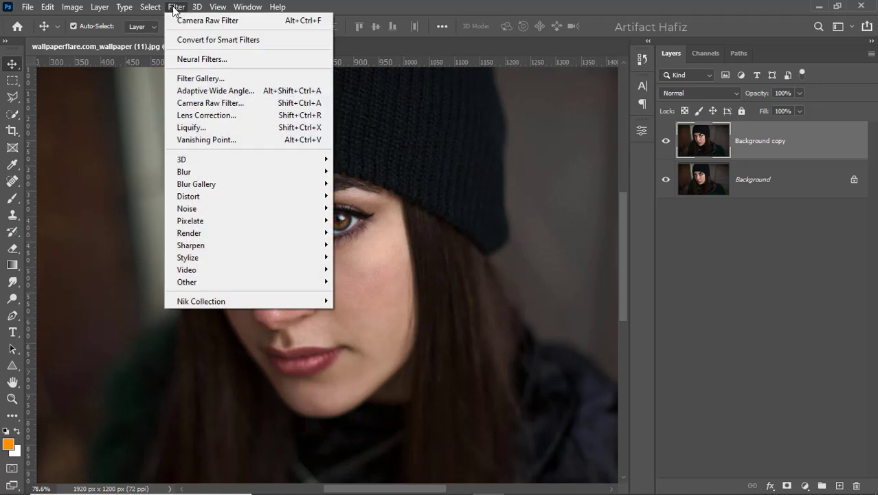
click(212, 43)
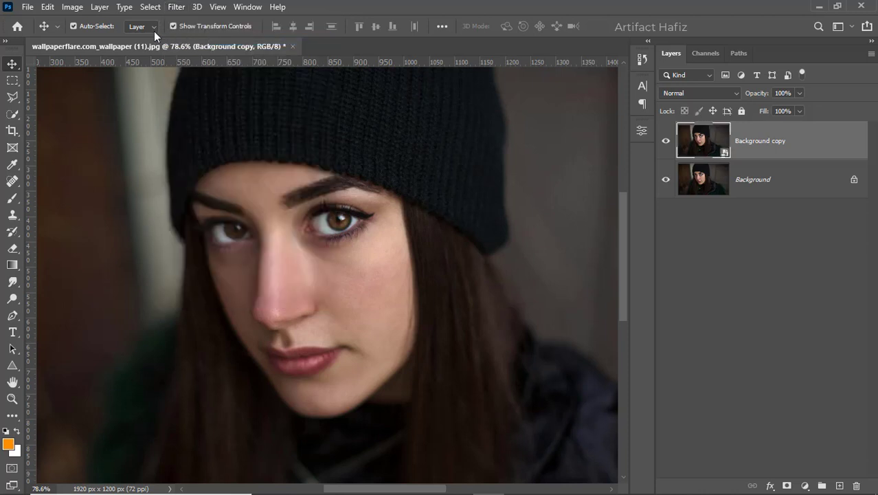
click(72, 7)
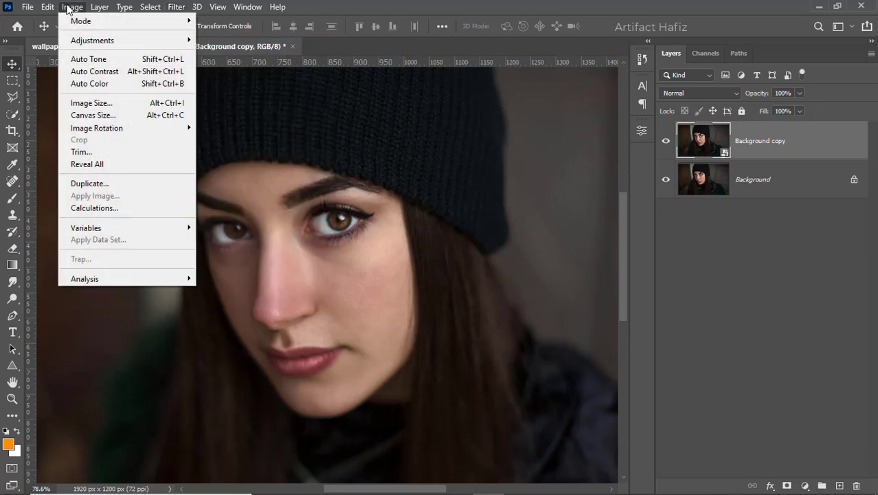
mouse_move(92, 40)
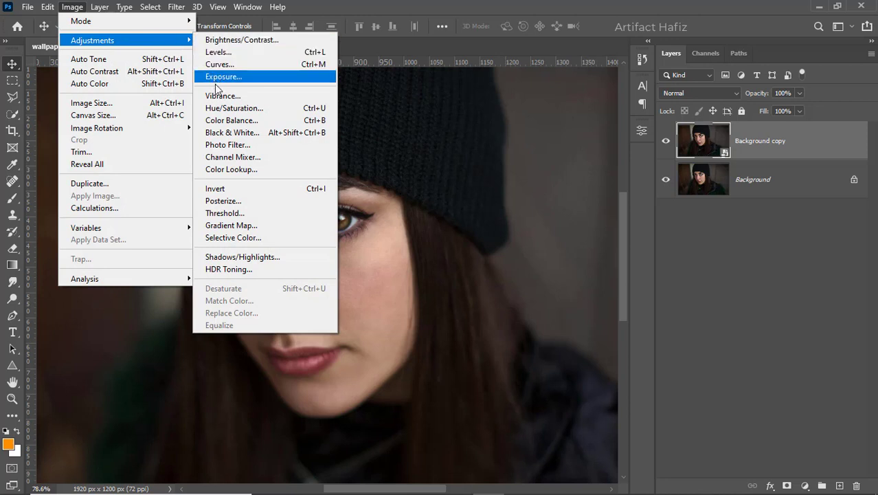
Invert the Background copy as a smart filter and set its blend mode to Vivid Light.
click(226, 192)
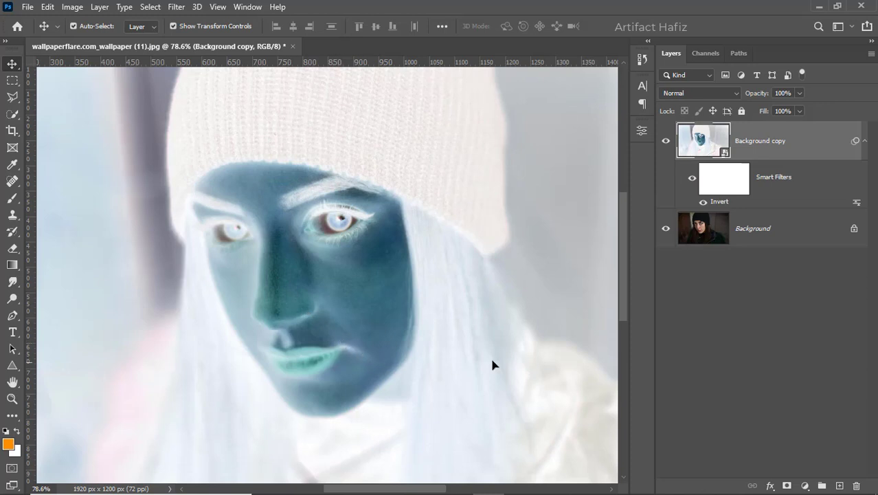
click(677, 92)
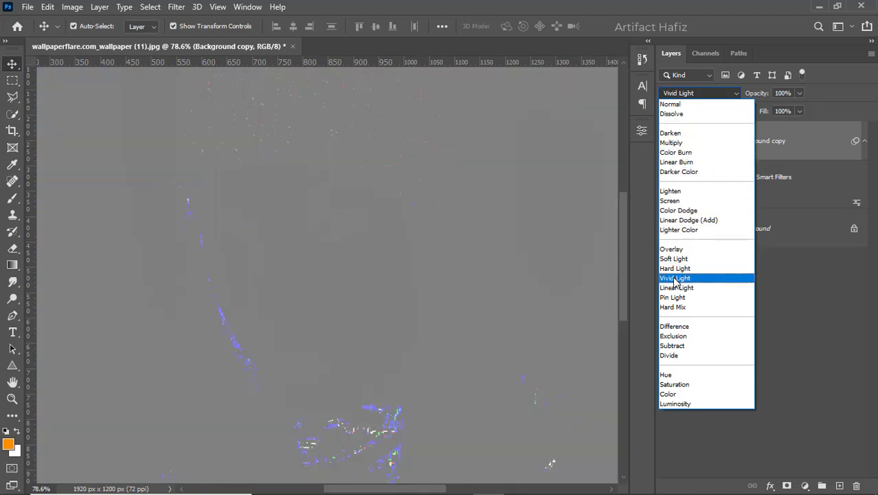
click(675, 279)
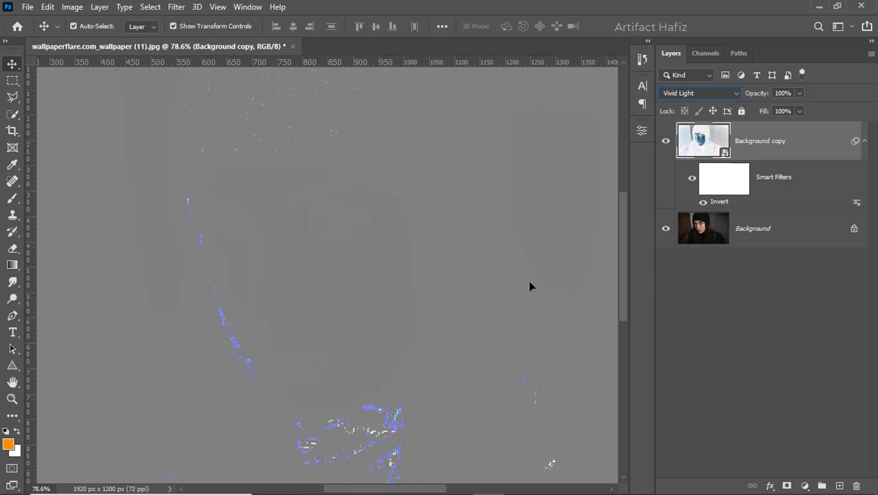
drag(526, 281, 454, 276)
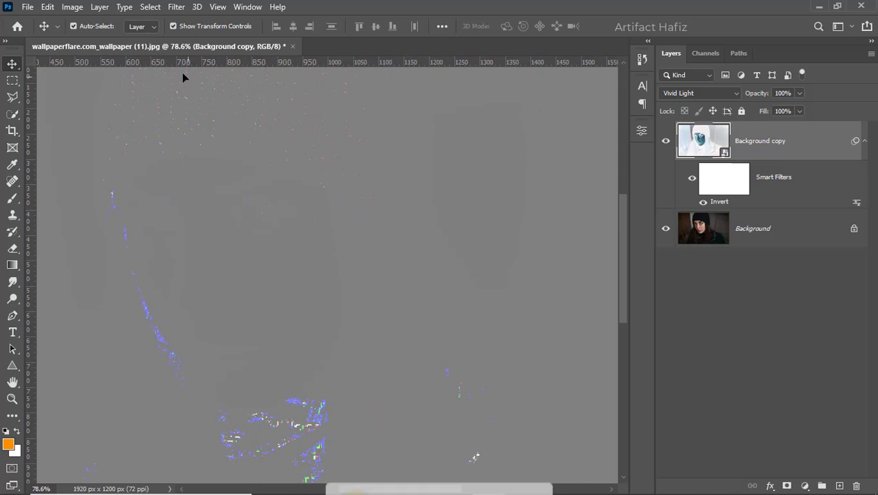
Apply a High Pass smart filter at a 22.2-pixel radius to the inverted copy.
click(178, 8)
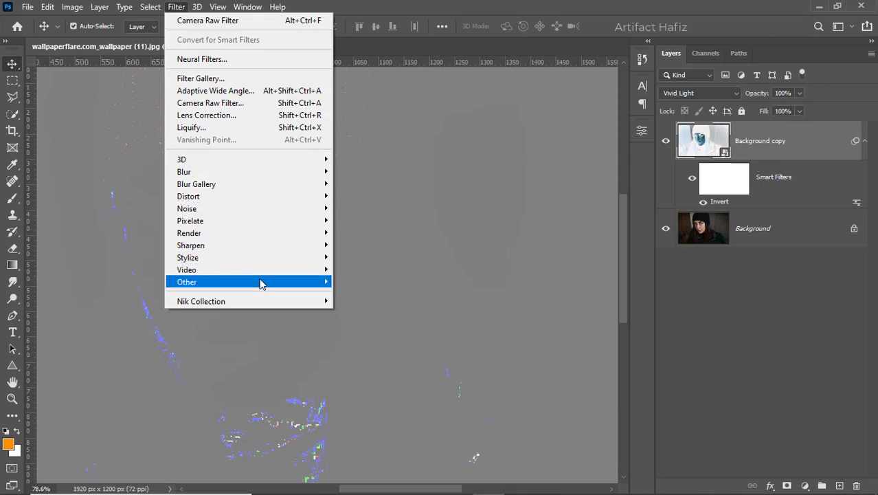
mouse_move(187, 282)
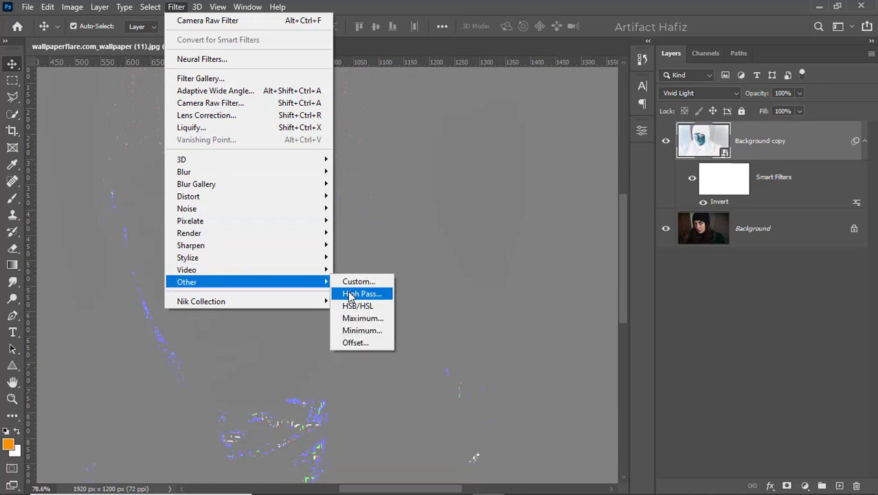
click(352, 295)
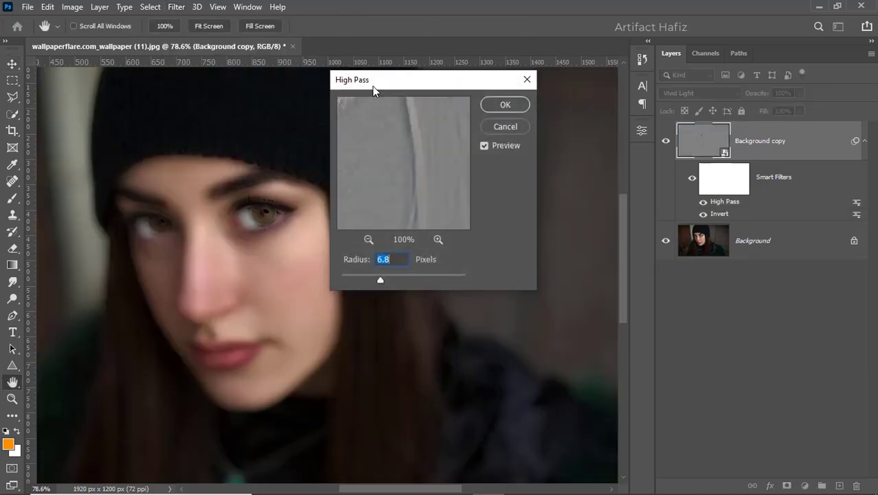
drag(373, 86, 427, 108)
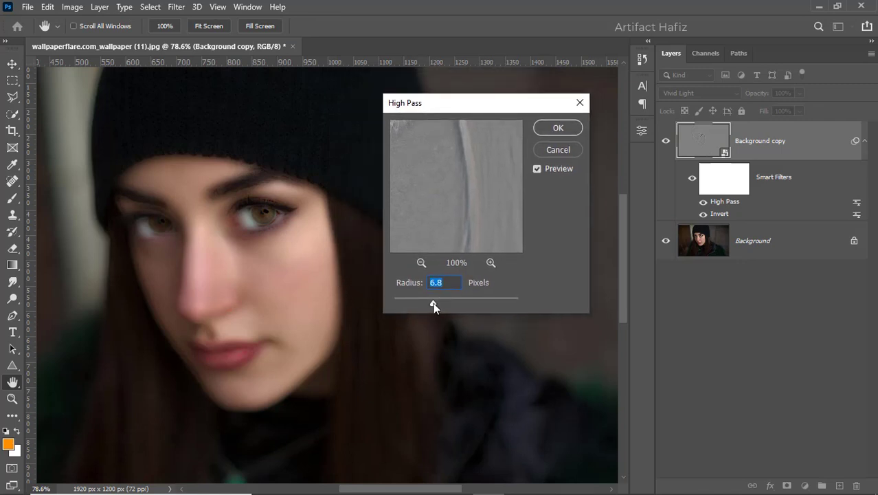
mouse_move(433, 303)
mouse_down()
mouse_move(415, 303)
mouse_move(449, 302)
mouse_up()
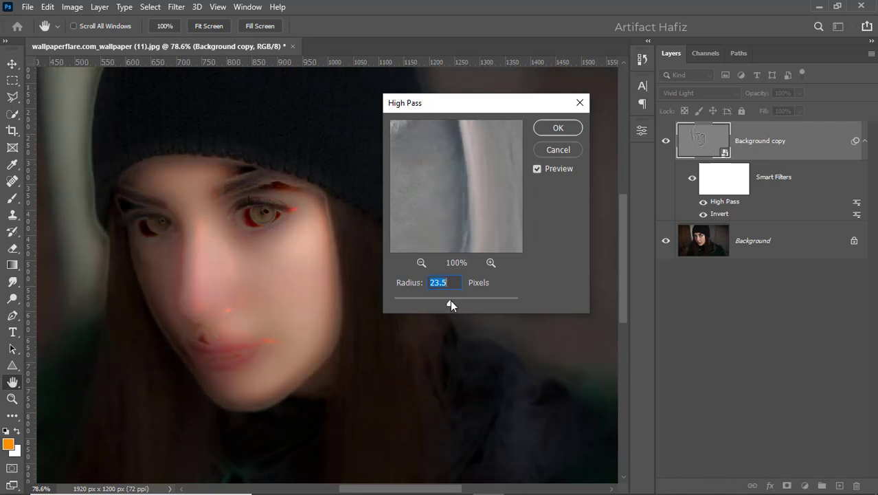
drag(448, 300, 449, 301)
click(554, 130)
Toggle the Background copy's visibility off and on to compare the smoothing.
click(665, 142)
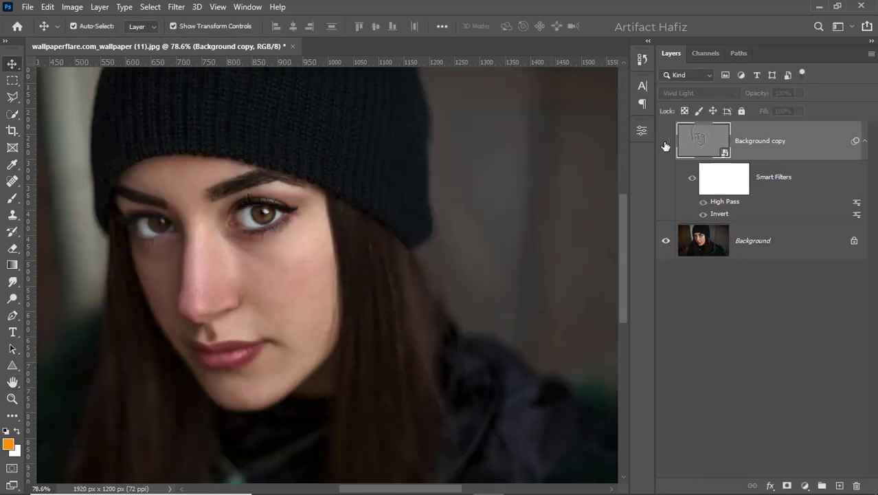
click(665, 143)
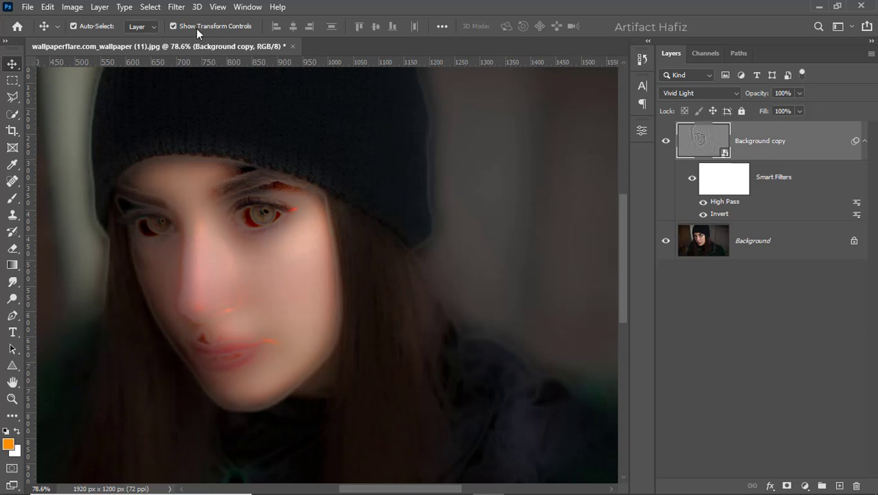
click(176, 7)
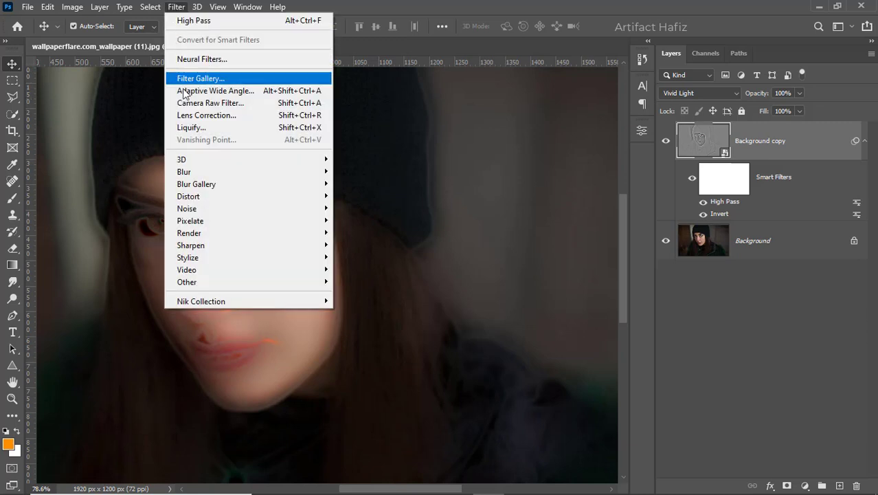
mouse_move(184, 172)
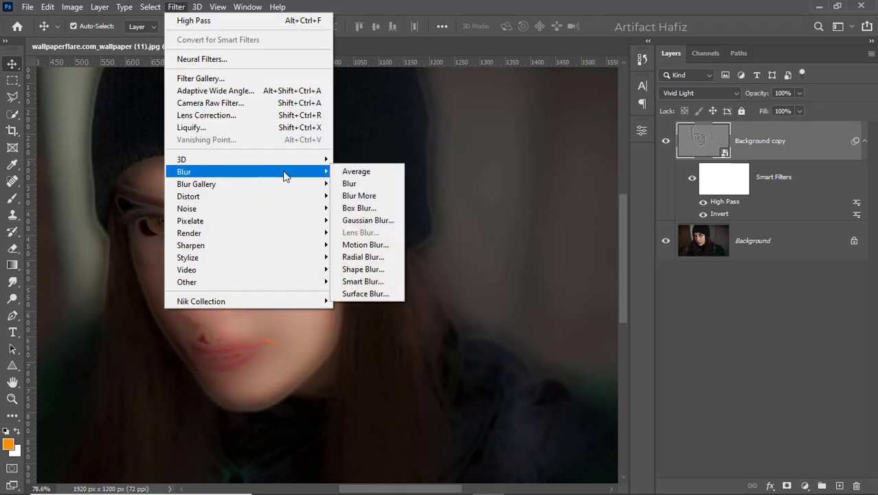
Add a Gaussian Blur smart filter to the Background copy with a radius around 4 pixels.
click(367, 221)
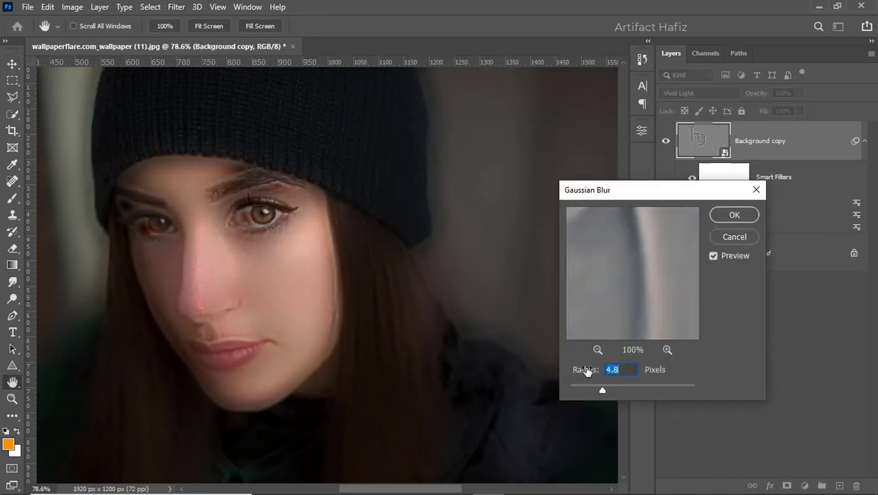
drag(603, 390, 642, 390)
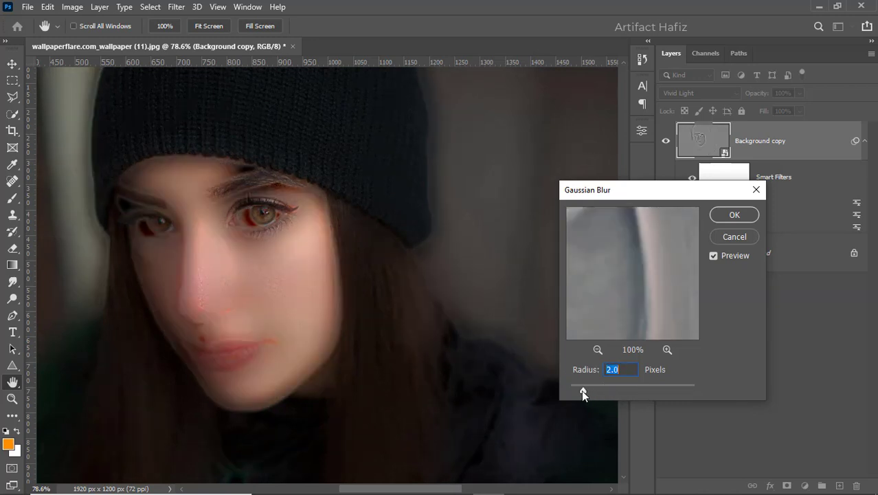
drag(582, 390, 548, 389)
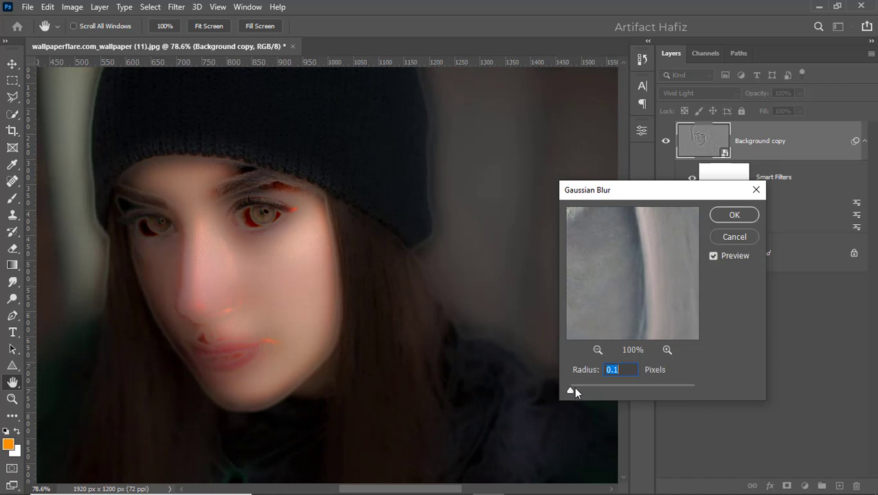
drag(569, 389, 578, 391)
drag(573, 396, 589, 390)
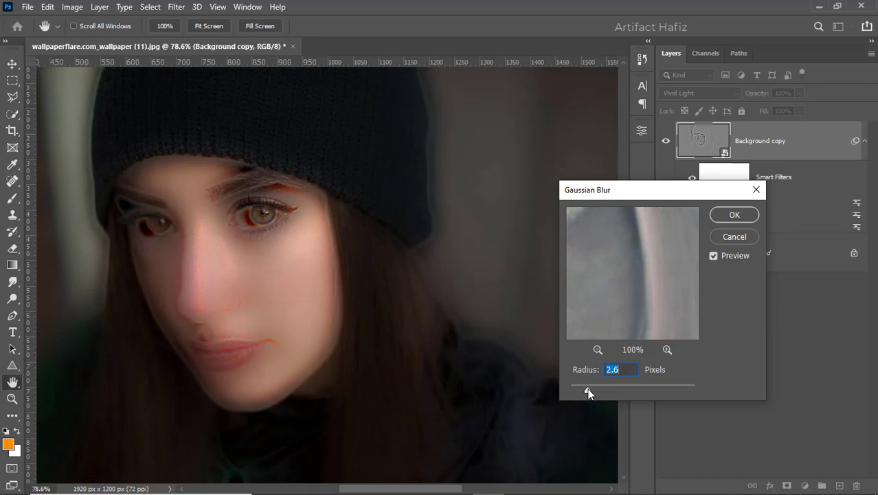
drag(589, 392, 603, 392)
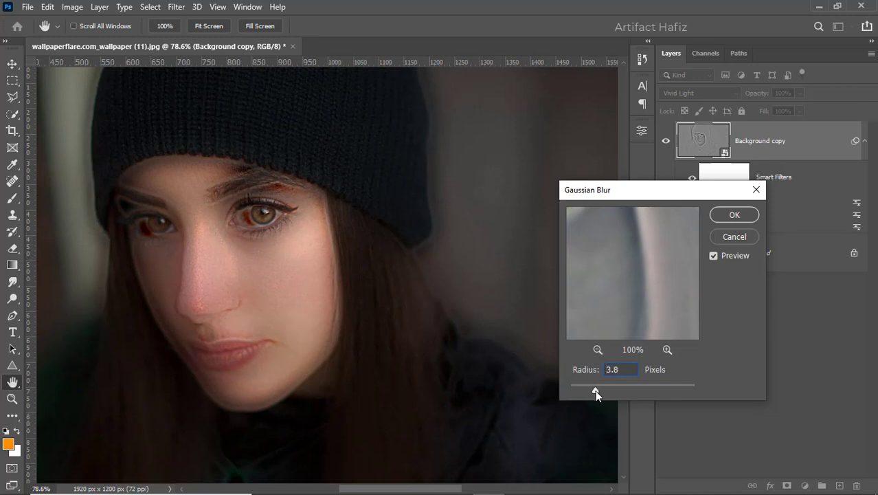
drag(595, 390, 596, 389)
click(734, 215)
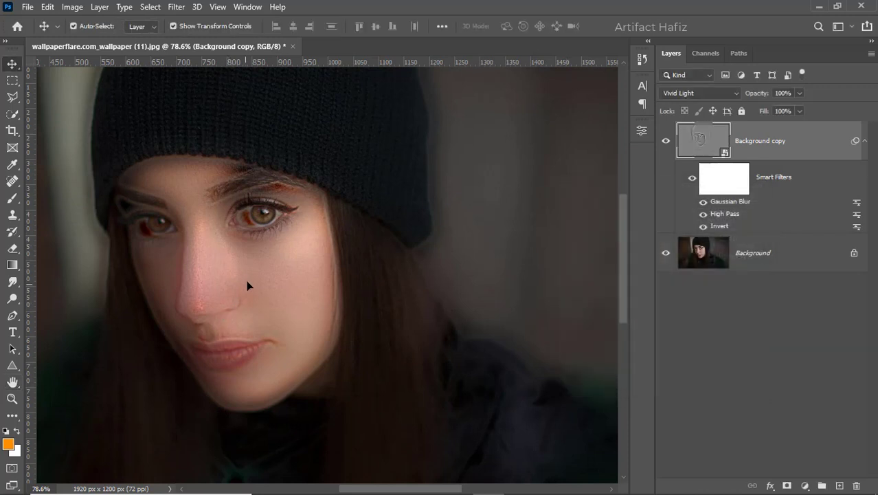
Toggle the smoothing layer off and on to compare with the original.
scroll(248, 285, up, 5)
click(664, 141)
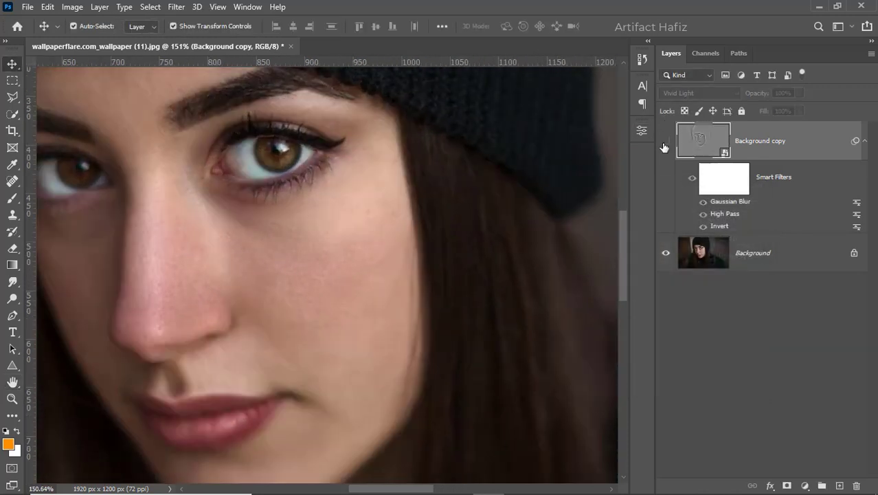
click(665, 141)
scroll(321, 283, down, 2)
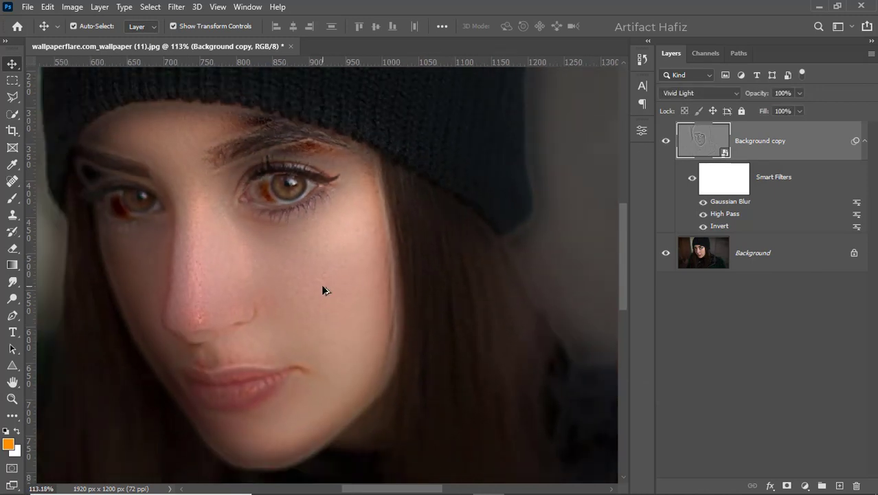
scroll(321, 284, down, 1)
scroll(323, 290, down, 1)
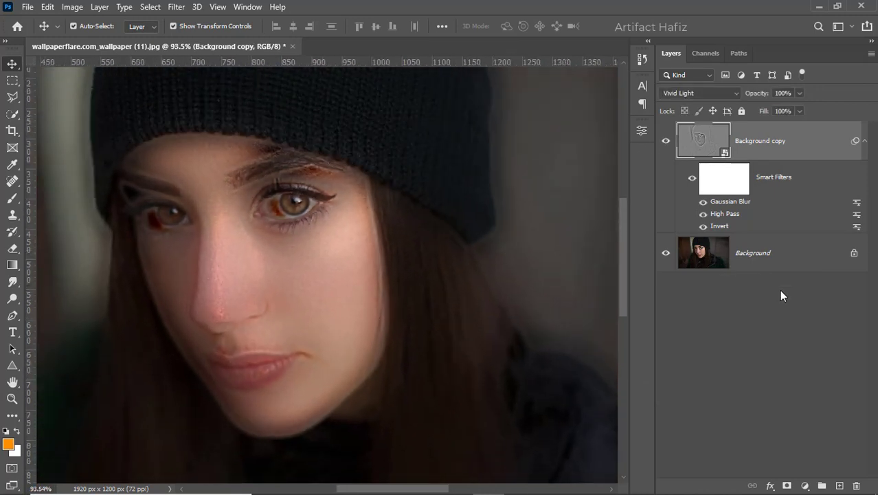
Add a layer mask to the Background copy and invert it to black.
click(786, 486)
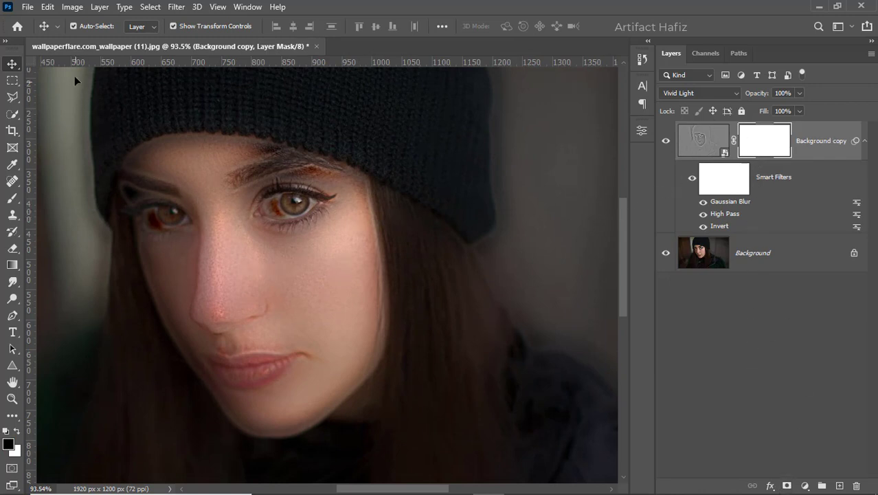
click(72, 8)
mouse_move(92, 40)
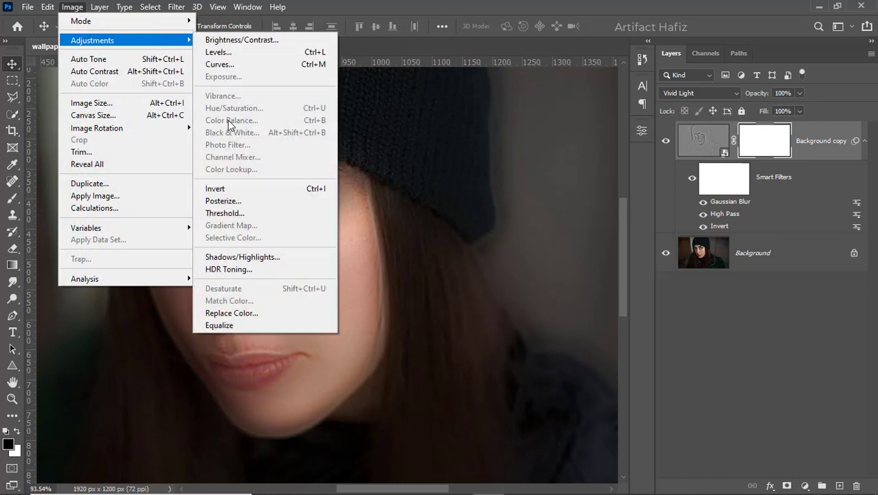
click(232, 190)
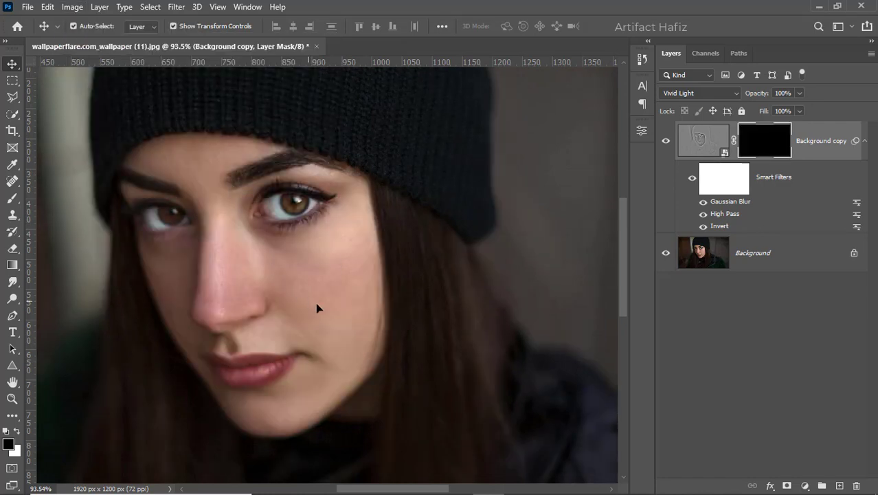
click(9, 199)
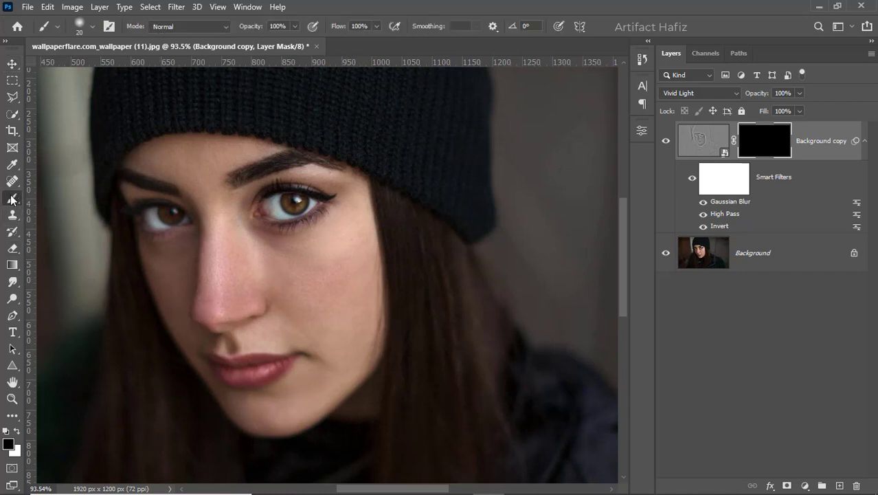
Set up a white Soft Round brush at 100% opacity and flow, size 35 px.
click(93, 27)
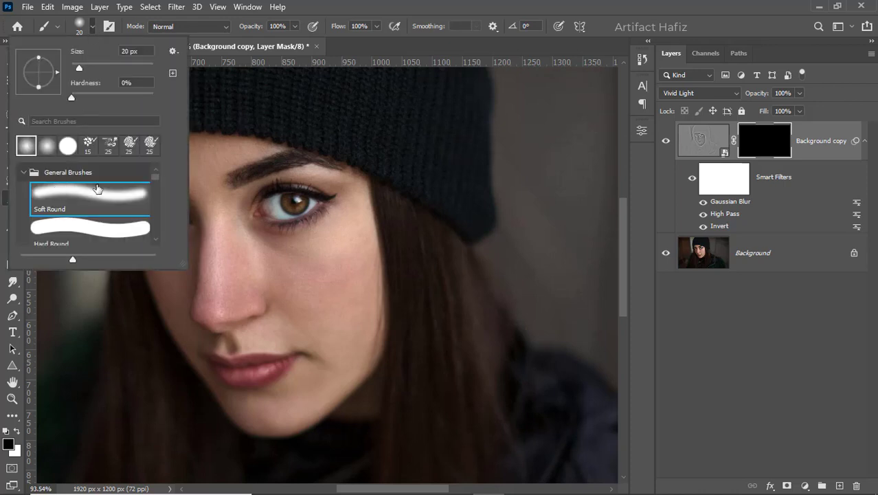
click(294, 26)
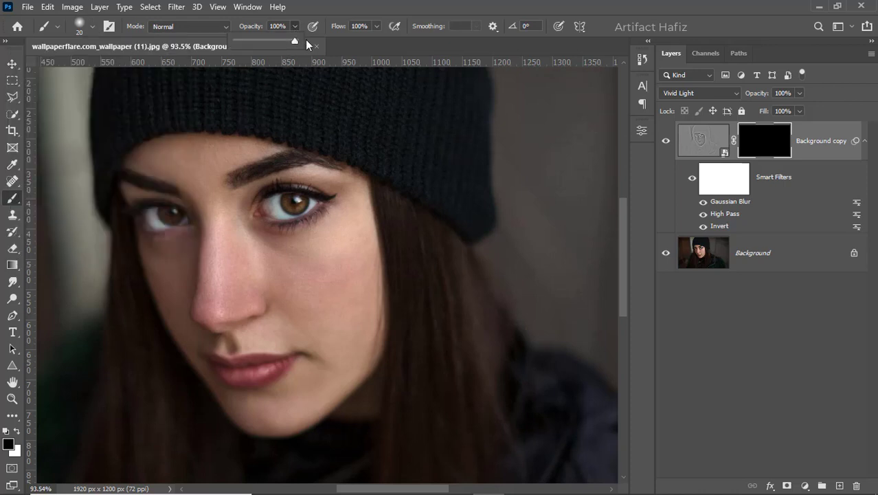
click(378, 26)
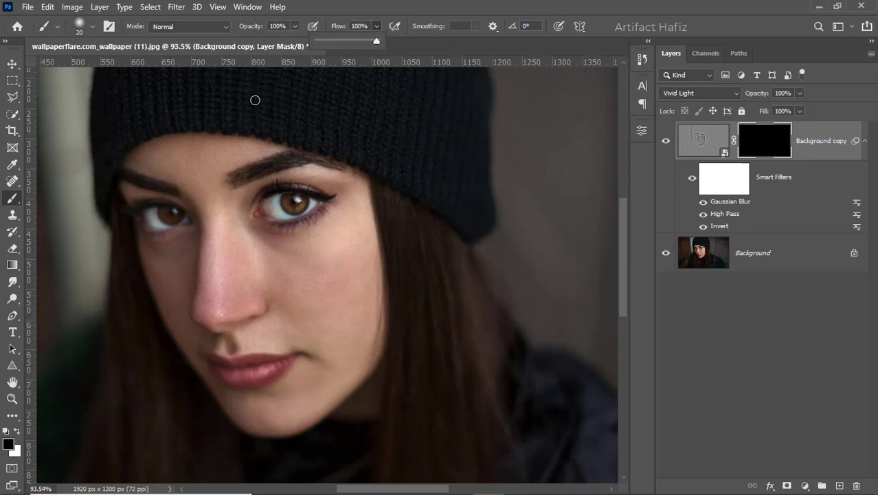
click(17, 433)
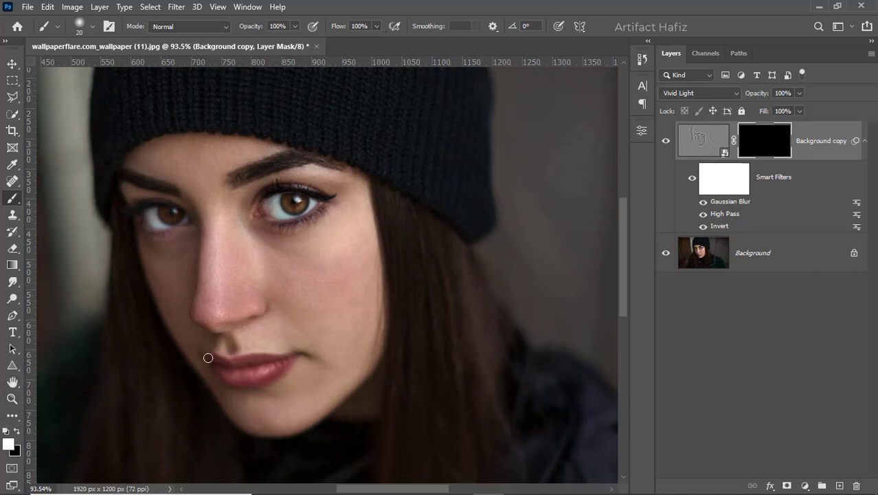
alt+scroll(258, 278, up, 3)
alt+scroll(261, 277, down, 1)
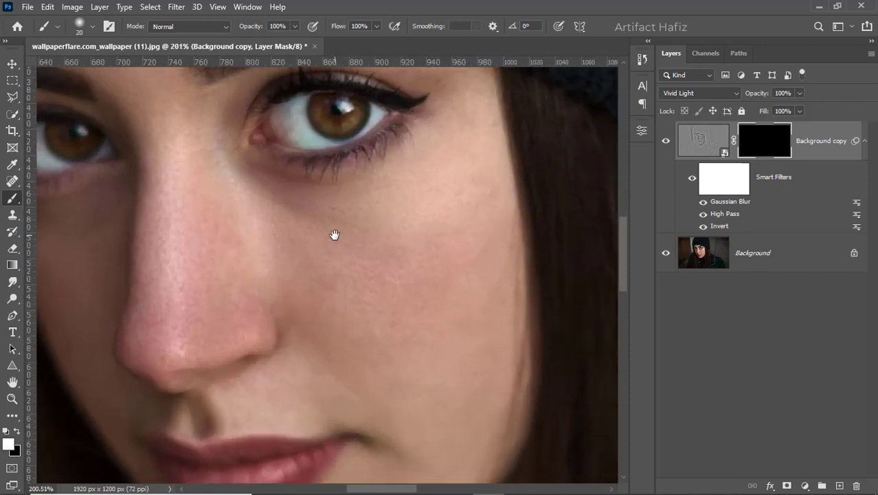
alt+scroll(335, 234, up, 2)
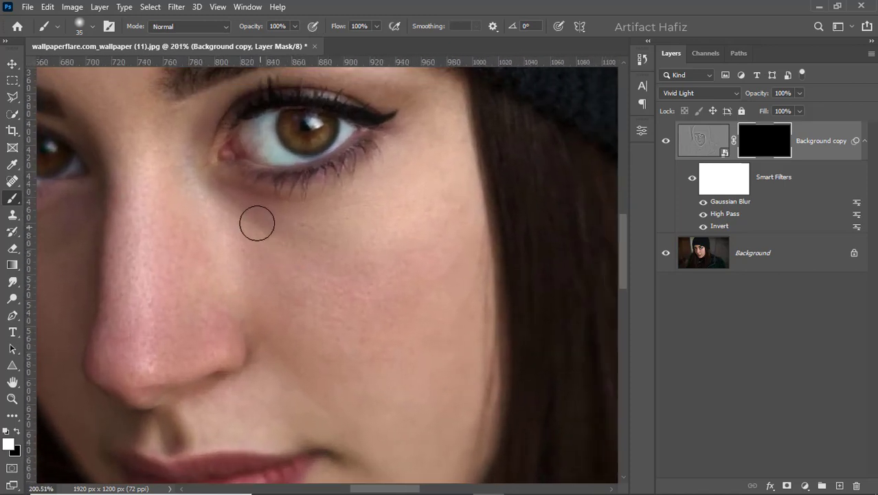
key(bracketright)
key(bracketright)
key(bracketright)
Paint the smoothing back onto the cheek below the eye and upper cheek.
drag(344, 231, 281, 235)
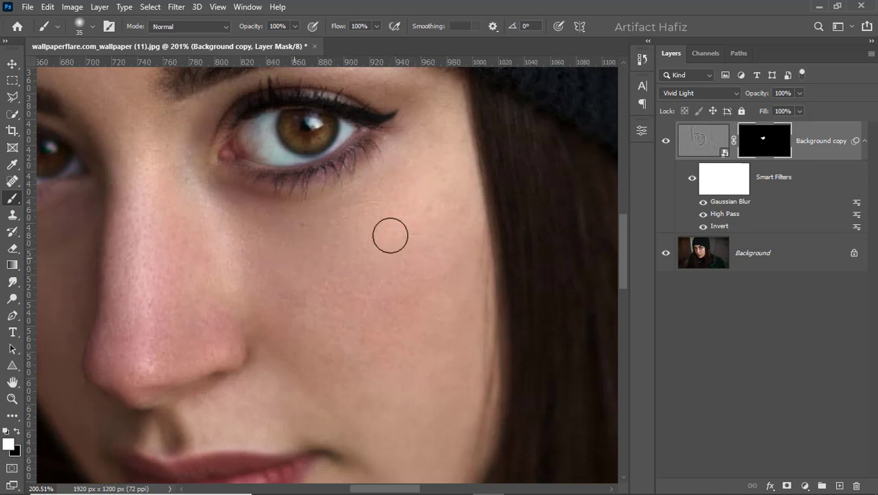
drag(441, 160, 445, 180)
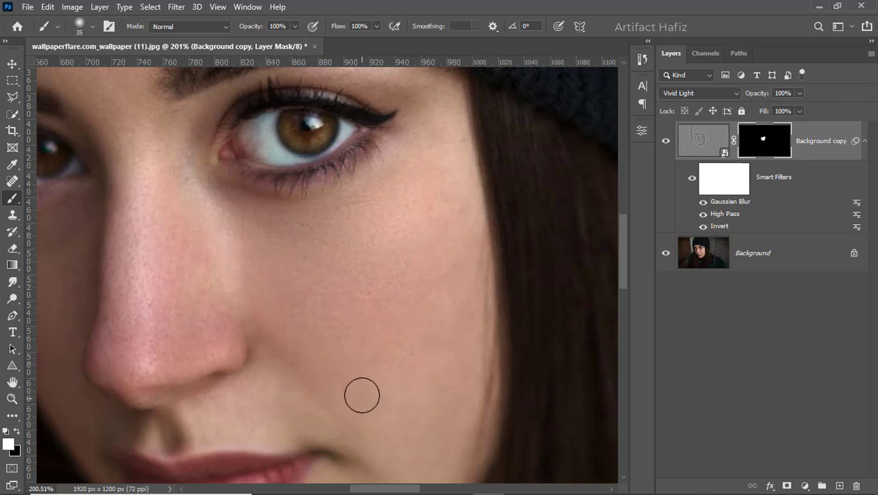
mouse_move(363, 396)
mouse_down()
mouse_move(324, 249)
mouse_move(299, 234)
mouse_up()
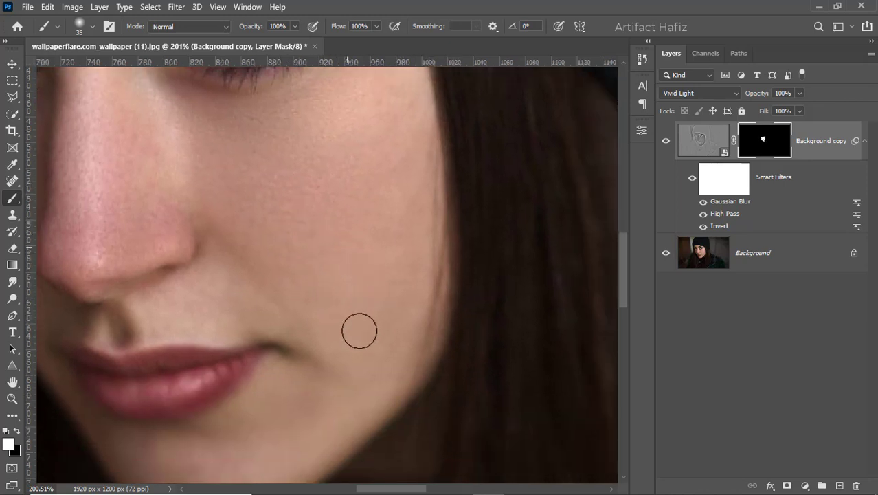
scroll(342, 258, down, 2)
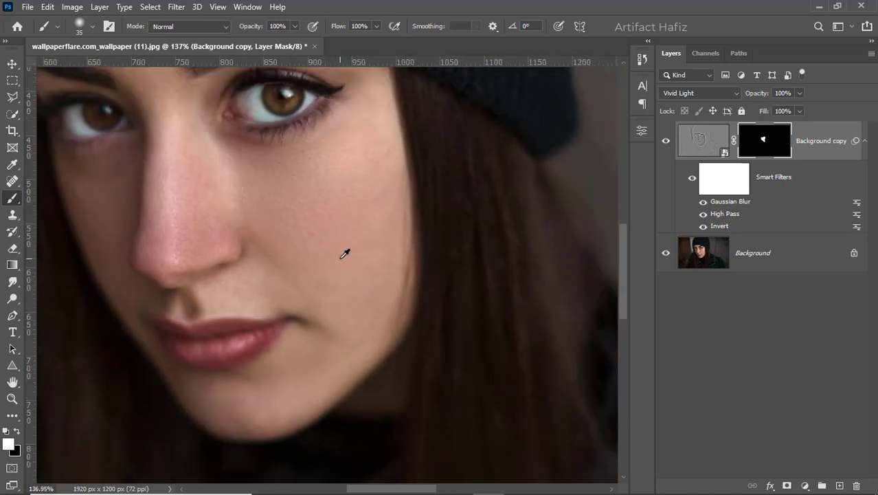
scroll(345, 252, down, 2)
scroll(338, 223, down, 1)
scroll(338, 221, up, 1)
scroll(330, 217, up, 1)
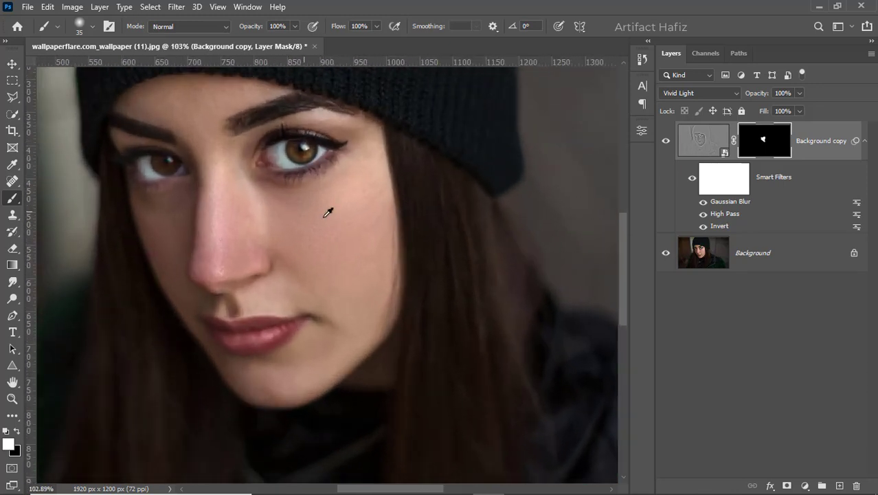
Toggle the smoothing layer twice to compare against the original.
click(666, 142)
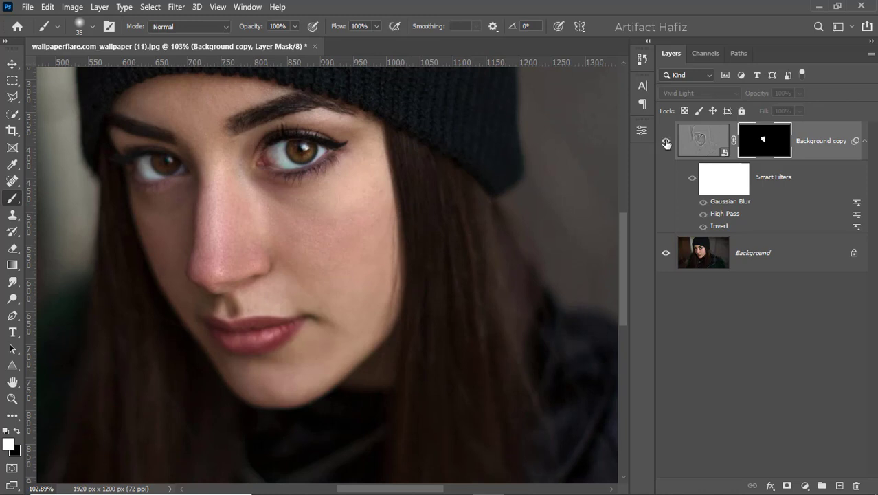
click(666, 142)
click(666, 141)
click(666, 142)
Reveal smoothing along the side of the nose, the jawline and above the upper lip.
drag(278, 215, 341, 214)
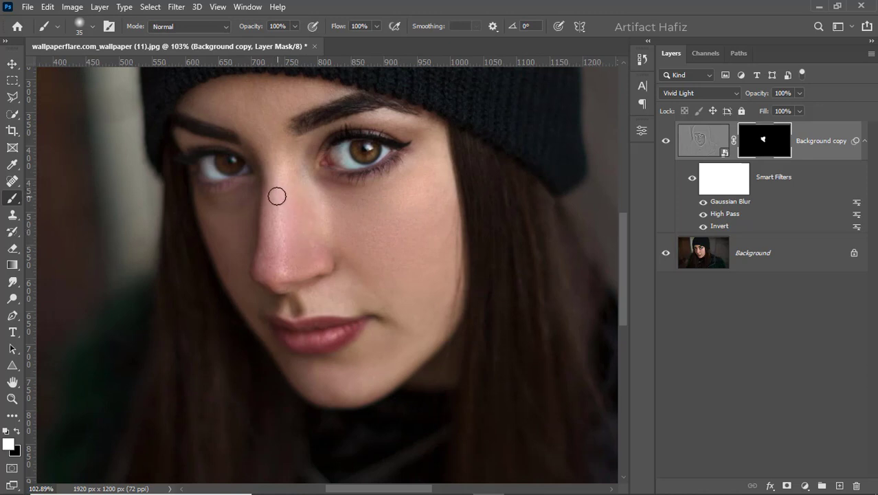
drag(276, 193, 271, 278)
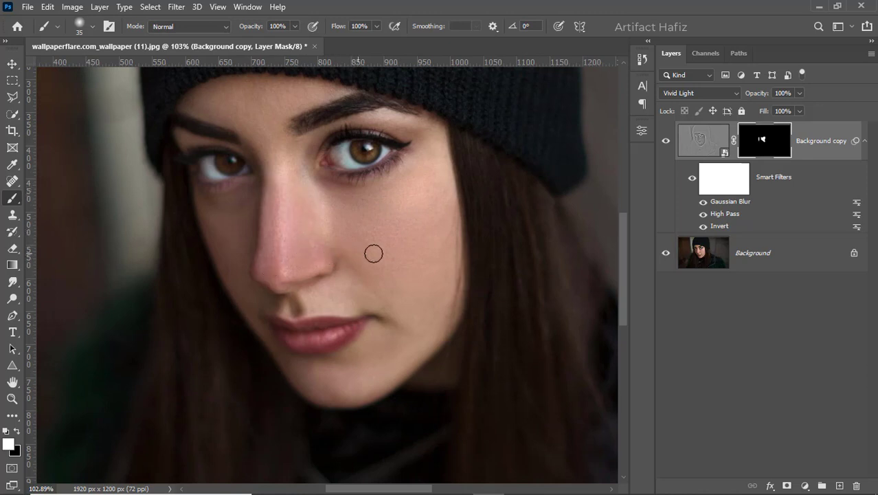
drag(373, 298, 363, 219)
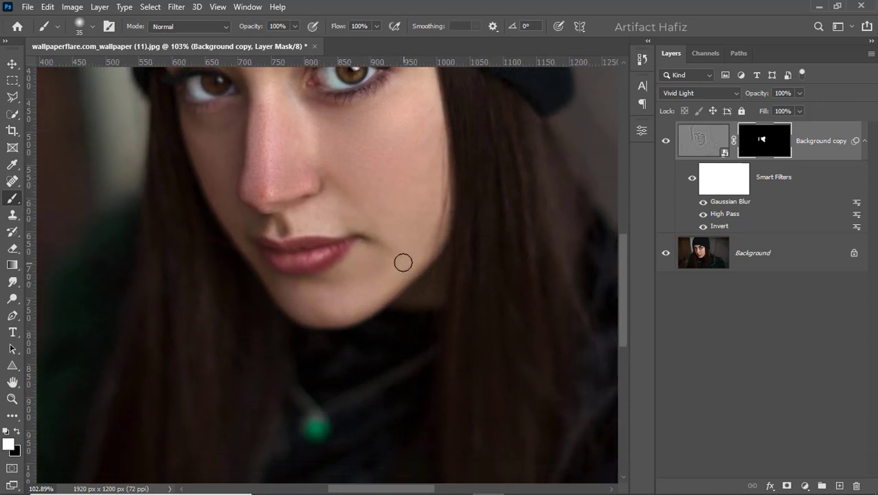
drag(404, 263, 329, 310)
scroll(374, 226, up, 2)
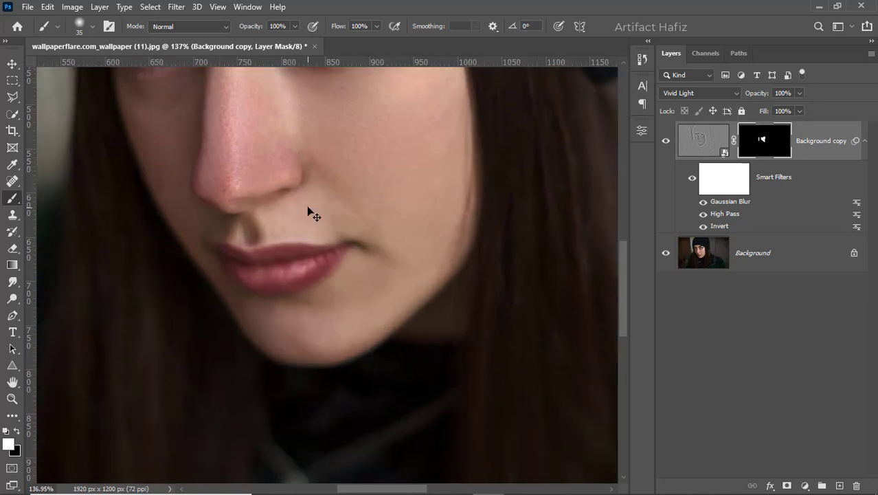
mouse_move(308, 216)
mouse_down()
mouse_move(300, 226)
mouse_move(329, 220)
mouse_move(268, 222)
mouse_move(306, 218)
mouse_move(327, 233)
mouse_move(290, 204)
mouse_move(300, 208)
mouse_up()
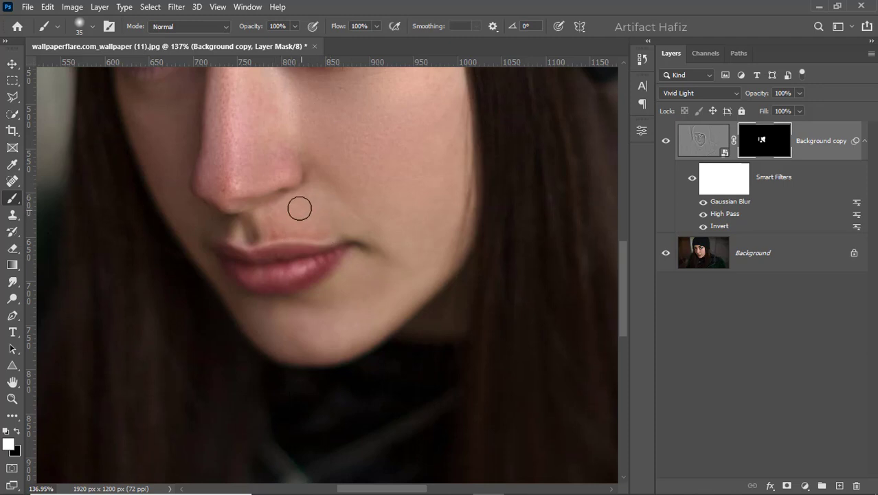
Paint smoothing over the shadow on the forehead.
scroll(382, 231, down, 1)
scroll(392, 228, down, 1)
scroll(393, 230, down, 1)
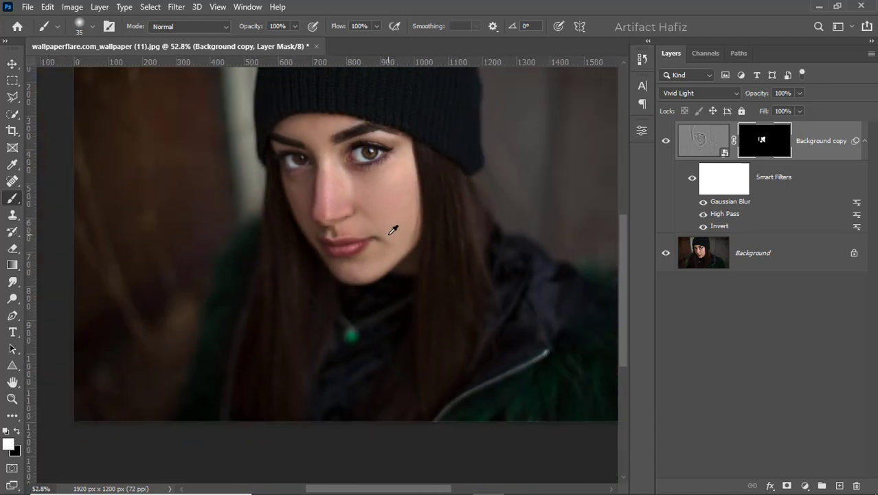
scroll(393, 230, up, 2)
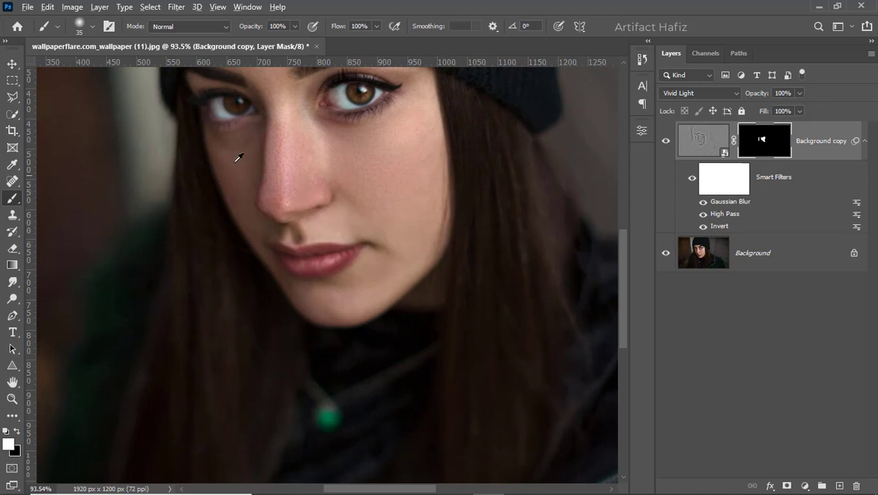
scroll(237, 156, up, 2)
scroll(291, 171, up, 3)
scroll(358, 369, up, 2)
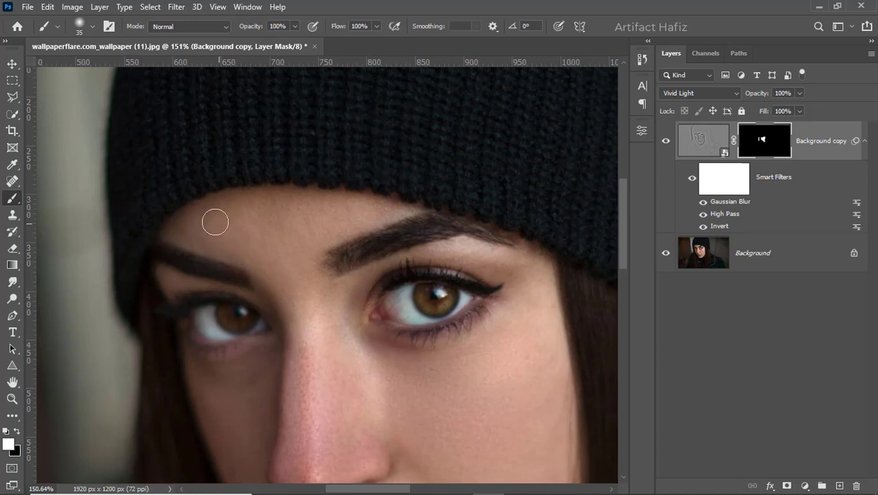
mouse_move(308, 206)
mouse_down()
mouse_move(312, 237)
mouse_move(345, 222)
mouse_move(199, 217)
mouse_move(275, 259)
mouse_up()
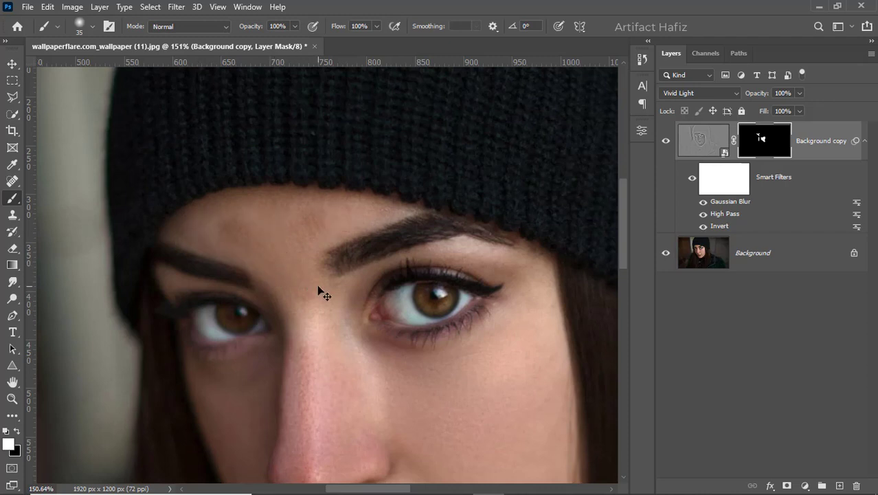
Pan and zoom around the cheek, nose, lips and chin to inspect the smoothing.
drag(359, 347, 331, 218)
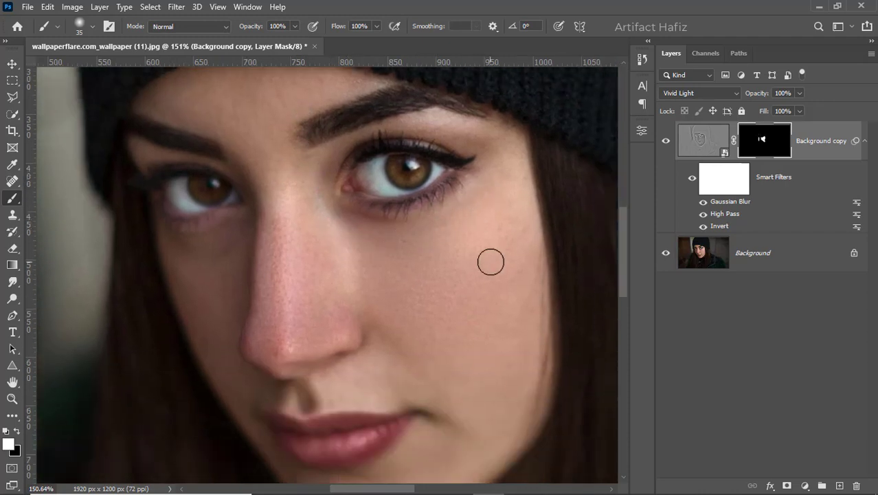
drag(466, 291, 473, 226)
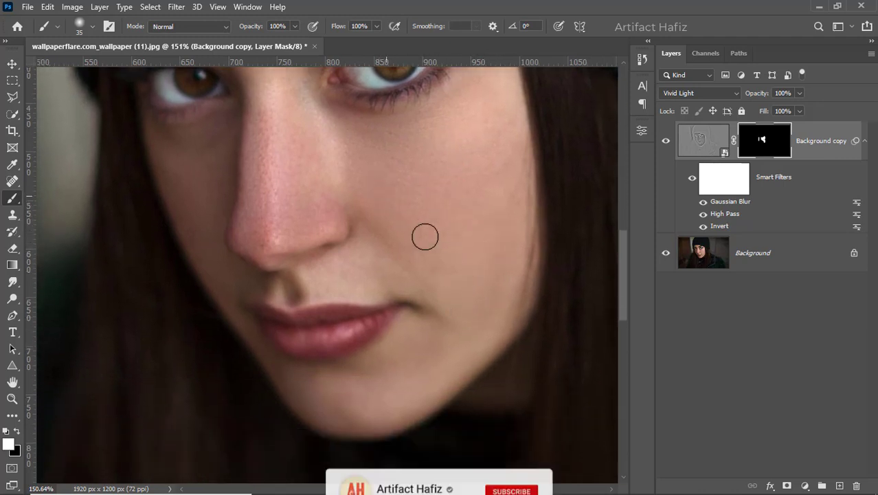
drag(426, 229, 471, 140)
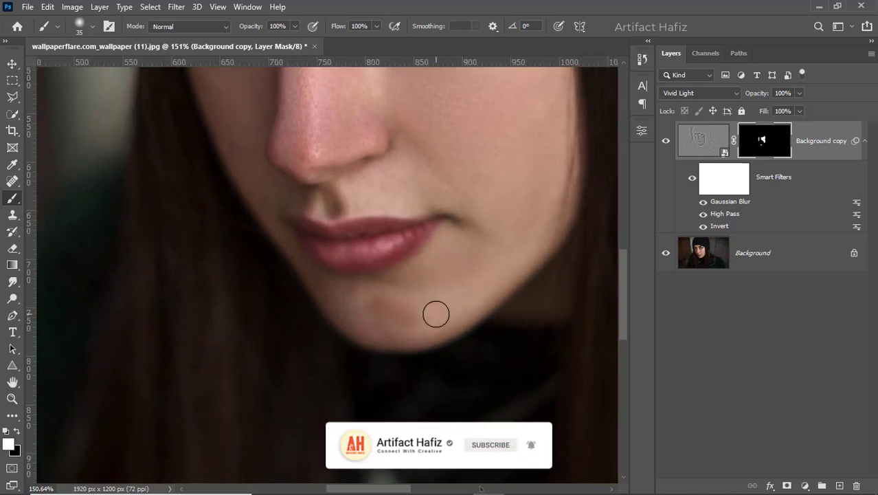
scroll(435, 313, down, 3)
scroll(447, 304, down, 3)
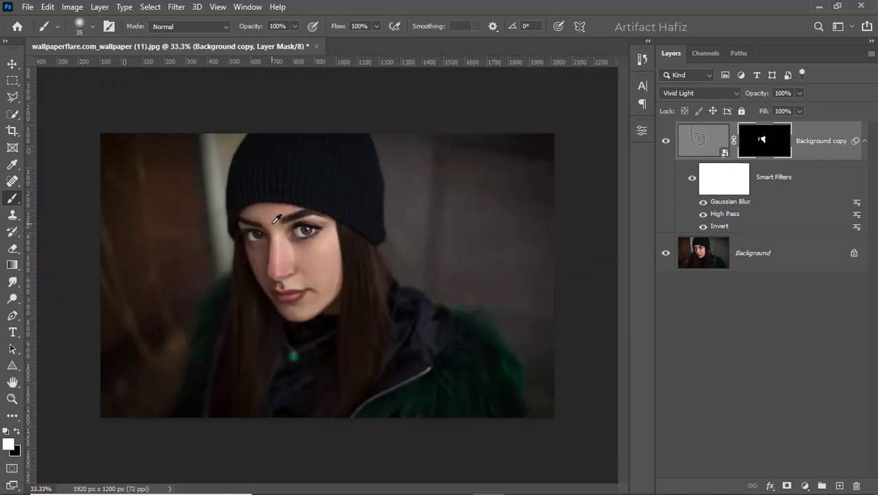
scroll(288, 220, up, 2)
scroll(288, 221, up, 2)
scroll(290, 221, up, 1)
scroll(292, 221, up, 1)
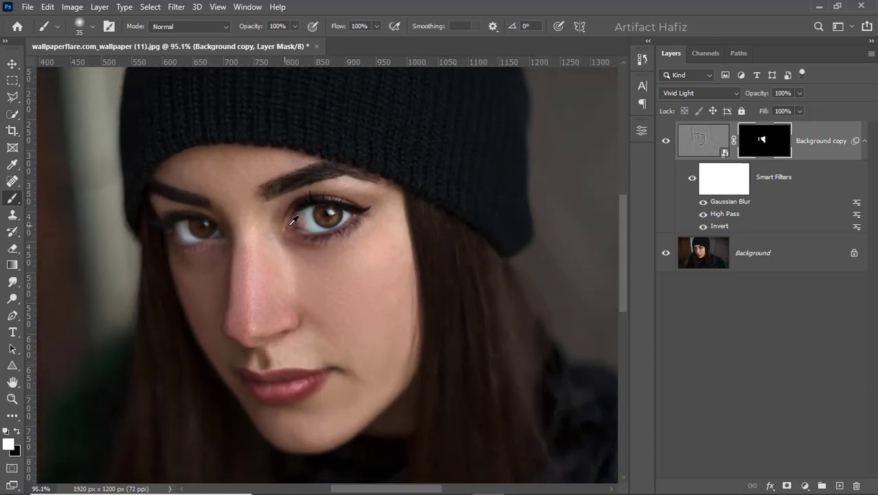
Toggle the Background copy three times to compare, then target its image instead of the mask.
click(665, 141)
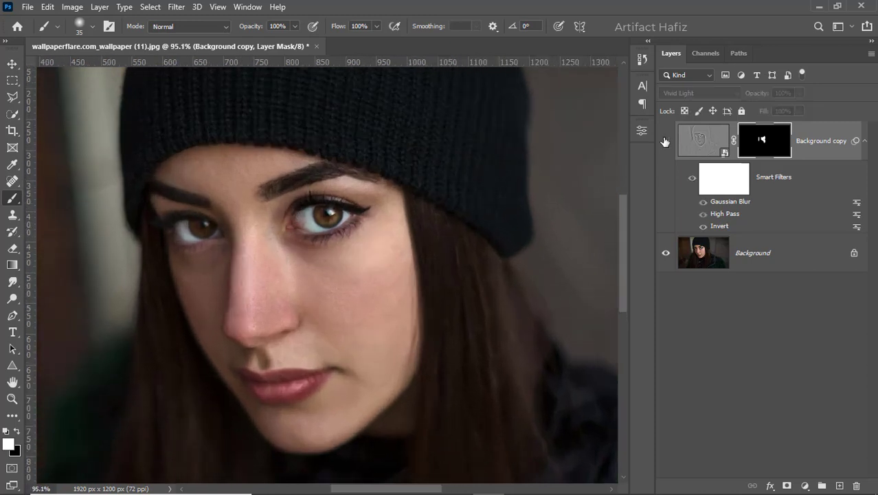
click(665, 141)
click(664, 141)
click(664, 141)
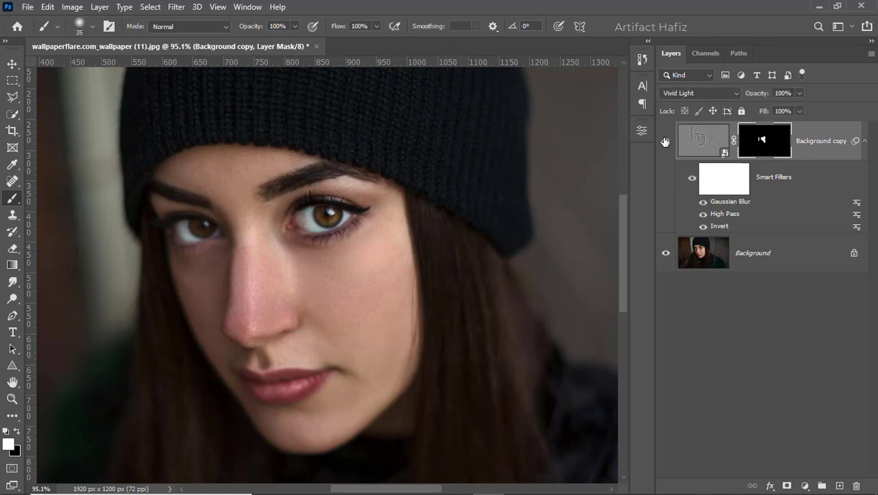
click(665, 141)
click(664, 141)
key(ctrl+2)
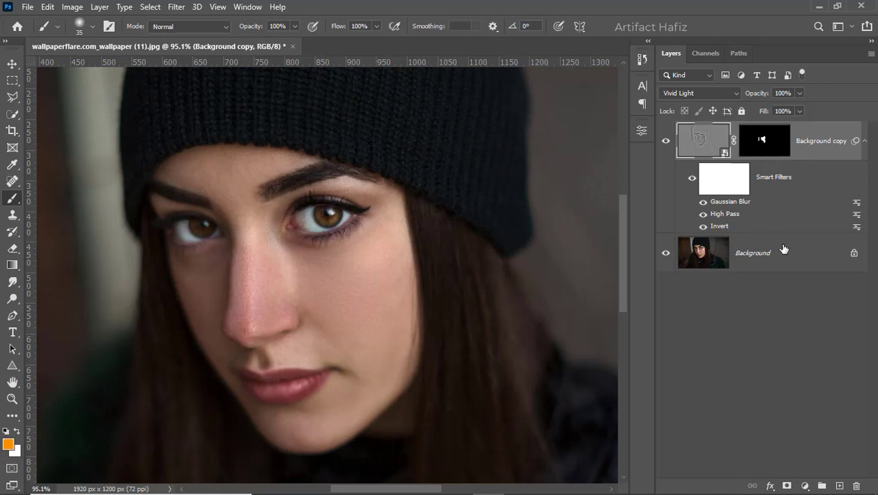
click(805, 486)
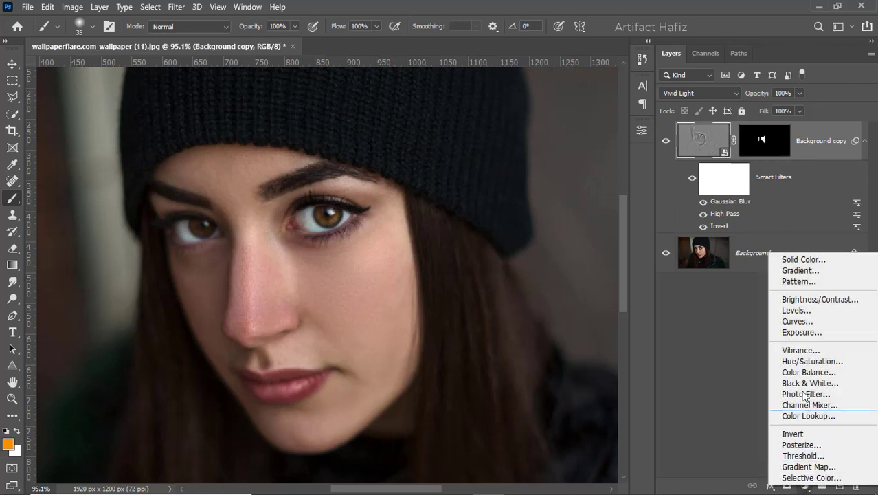
Add a Curves adjustment with an S-curve: darker tones pulled down, highlights lifted.
click(808, 321)
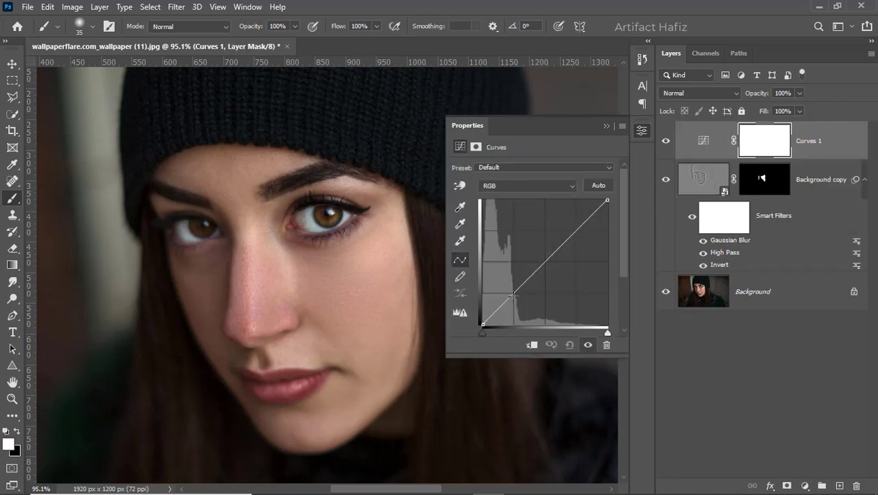
drag(513, 294, 516, 297)
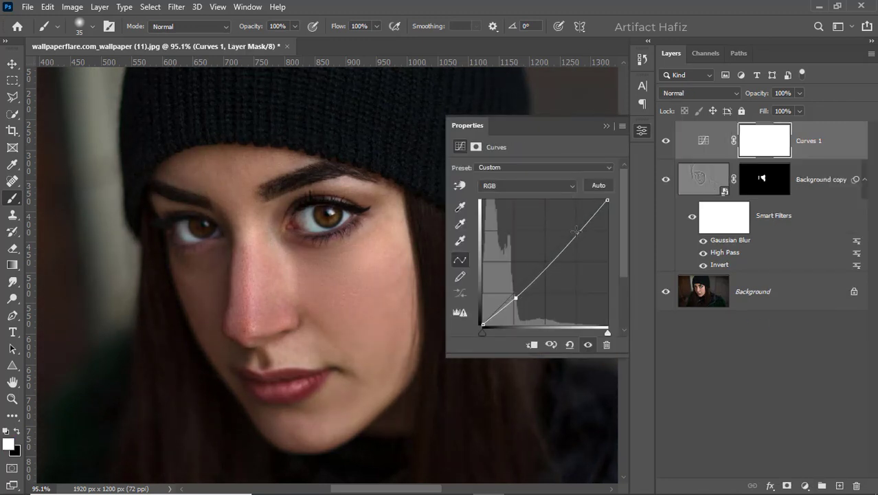
drag(577, 232, 577, 221)
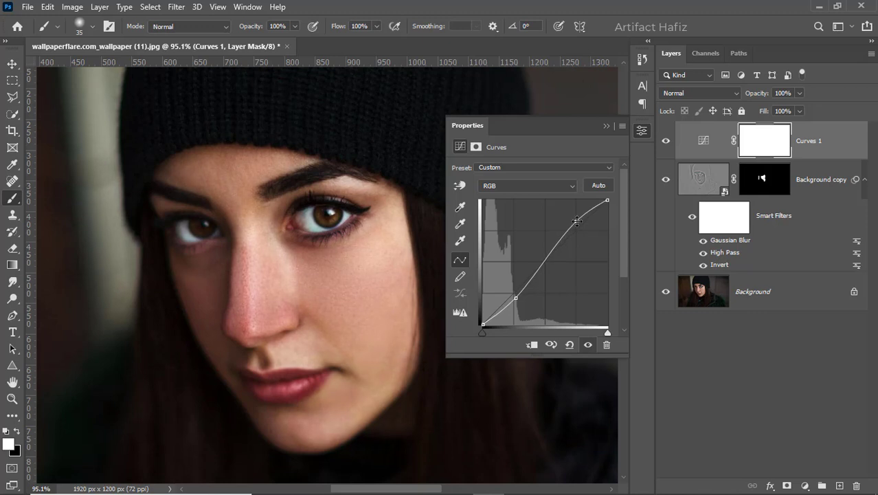
click(604, 125)
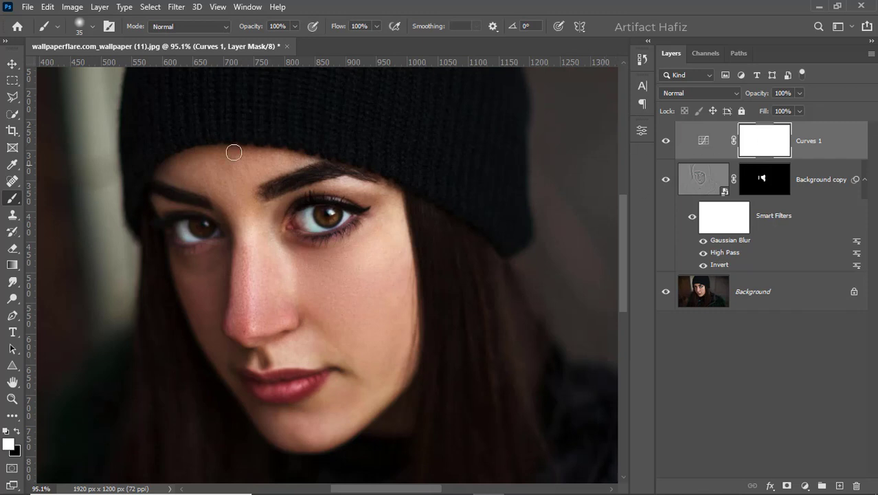
click(71, 6)
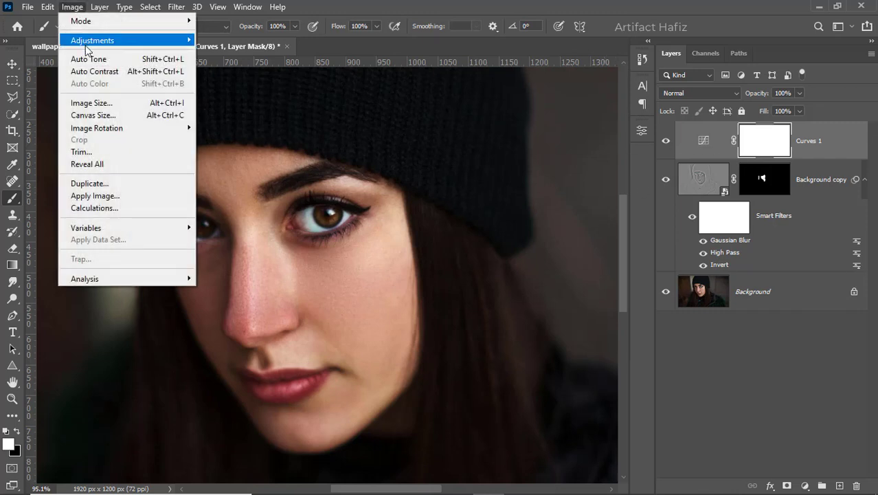
mouse_move(92, 40)
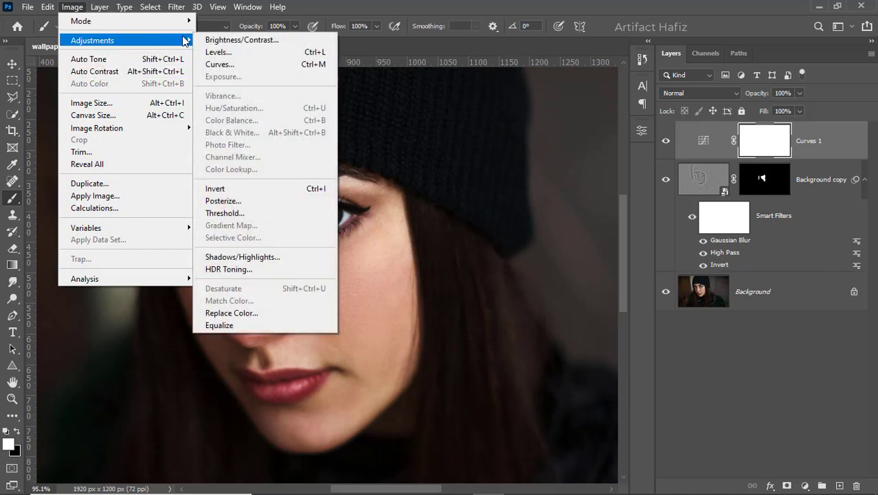
Invert the Curves 1 mask to black and paint white back over both eyes.
click(234, 191)
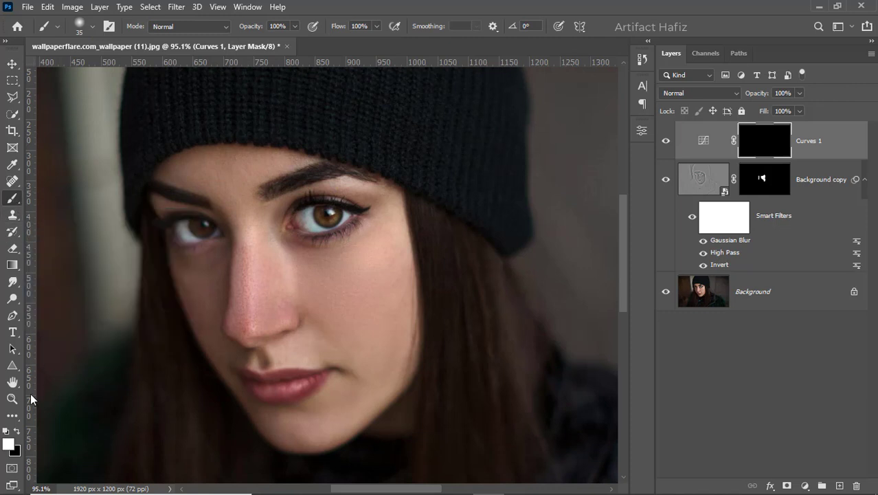
click(16, 432)
key(bracketright)
key(bracketright)
key(bracketright)
key(bracketright)
key(bracketright)
key(bracketright)
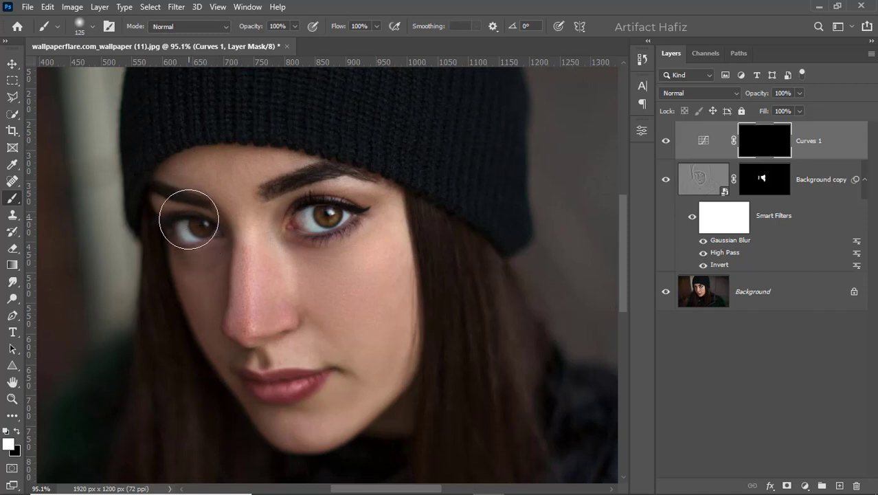
key(bracketright)
key(bracketright)
mouse_move(194, 235)
mouse_down()
mouse_move(225, 206)
mouse_move(343, 222)
mouse_move(329, 392)
mouse_move(279, 324)
mouse_move(280, 353)
mouse_move(352, 365)
mouse_move(363, 225)
mouse_move(316, 296)
mouse_move(229, 239)
mouse_move(290, 382)
mouse_move(356, 361)
mouse_up()
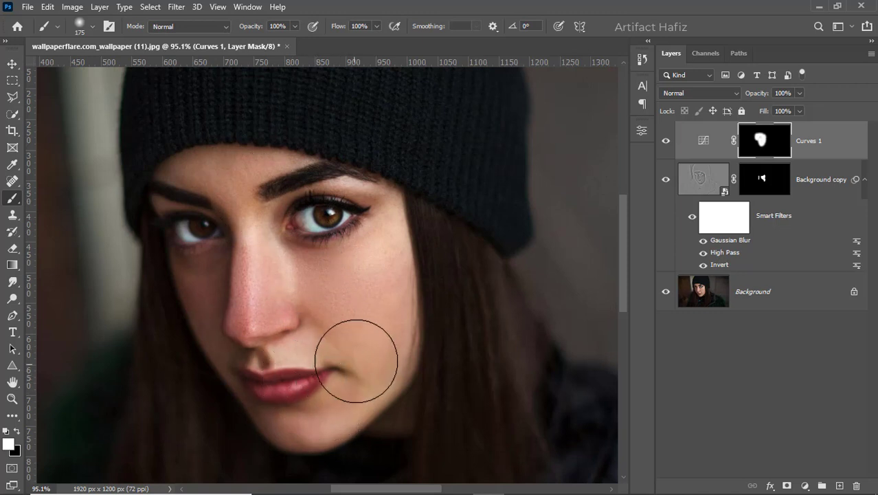
click(12, 64)
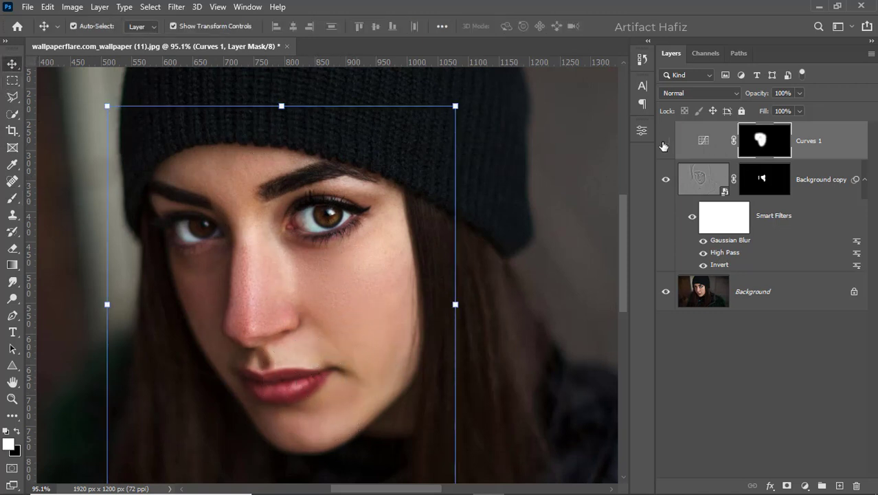
Switch Curves 1 to Luminosity blend mode, comparing it on and off.
click(665, 143)
click(664, 143)
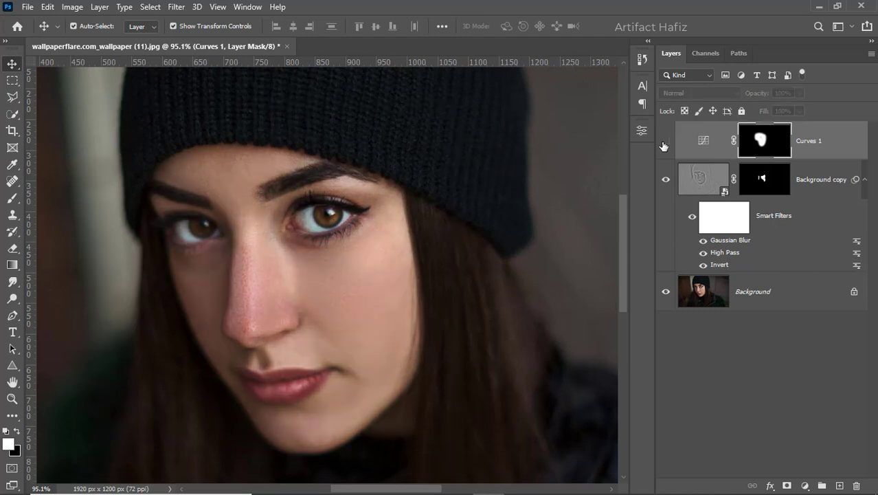
click(664, 143)
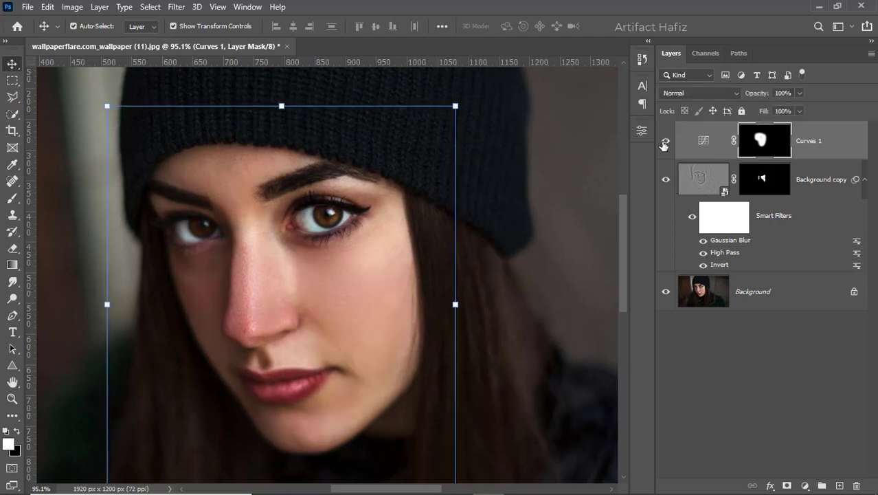
click(674, 95)
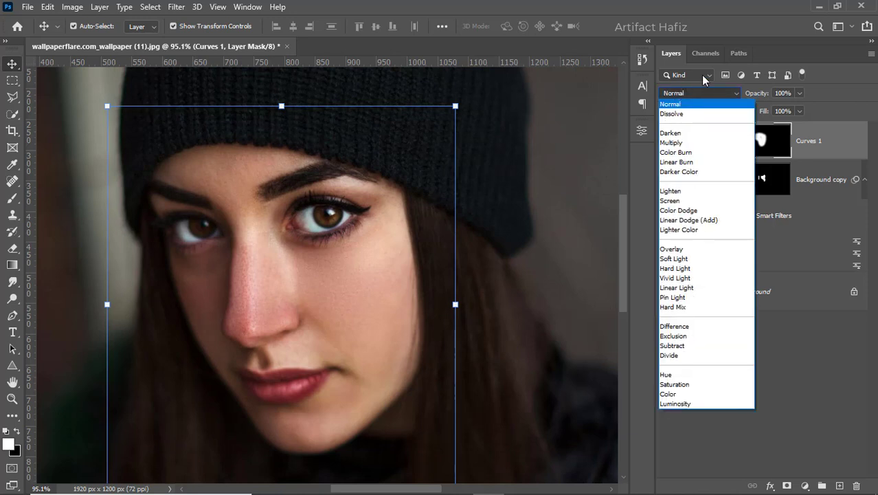
click(685, 405)
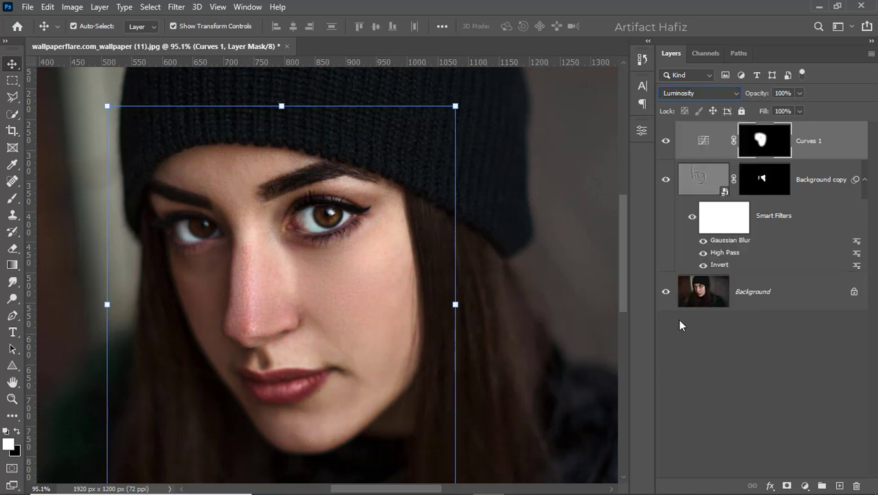
click(666, 143)
click(805, 486)
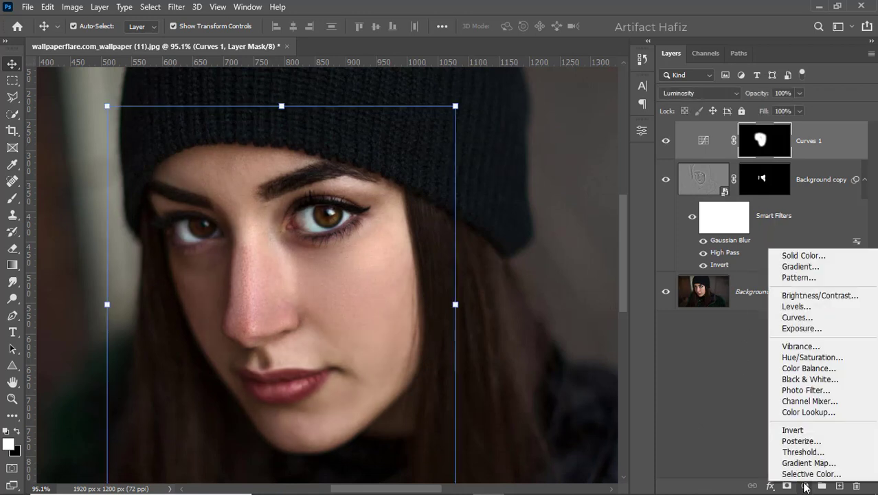
Add a Brightness/Contrast adjustment layer set to Brightness 150 and Contrast 100.
click(805, 296)
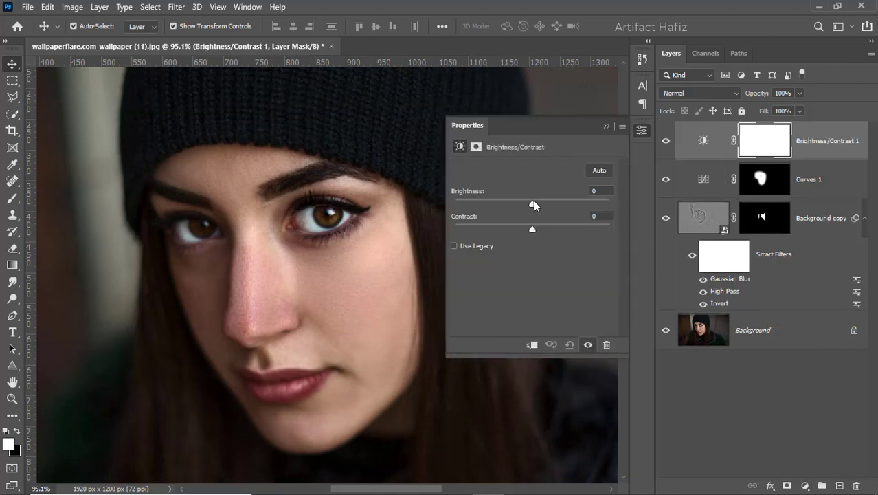
drag(533, 200, 611, 195)
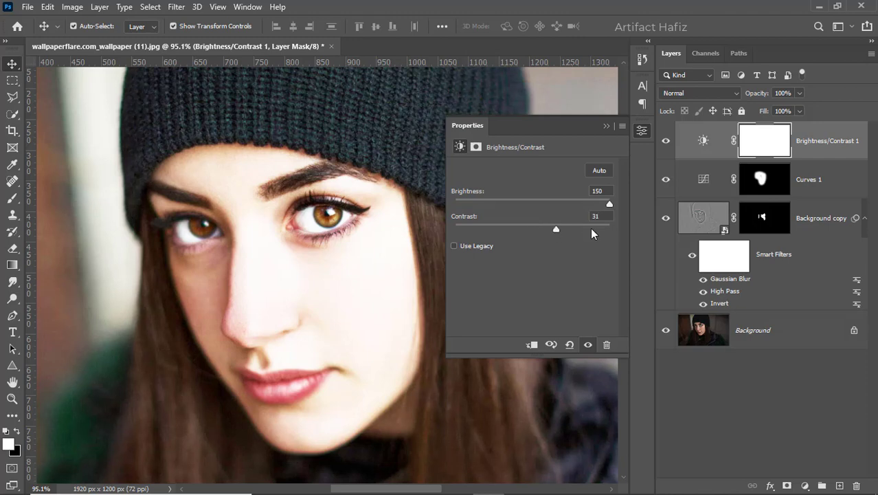
mouse_move(590, 227)
mouse_down()
mouse_move(607, 226)
mouse_move(492, 237)
mouse_move(622, 231)
mouse_up()
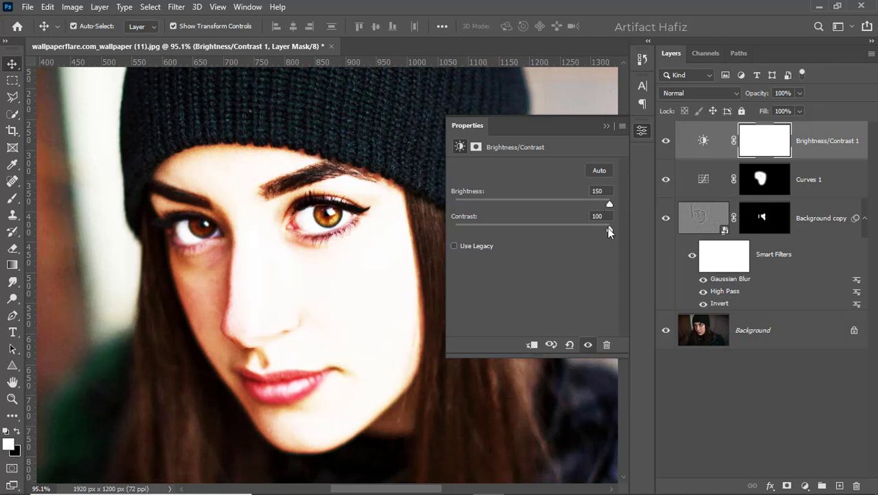
mouse_move(610, 232)
mouse_down()
mouse_move(530, 240)
mouse_move(627, 233)
mouse_up()
Close Properties and invert the Brightness/Contrast mask to black, hiding the boost.
click(603, 126)
click(662, 141)
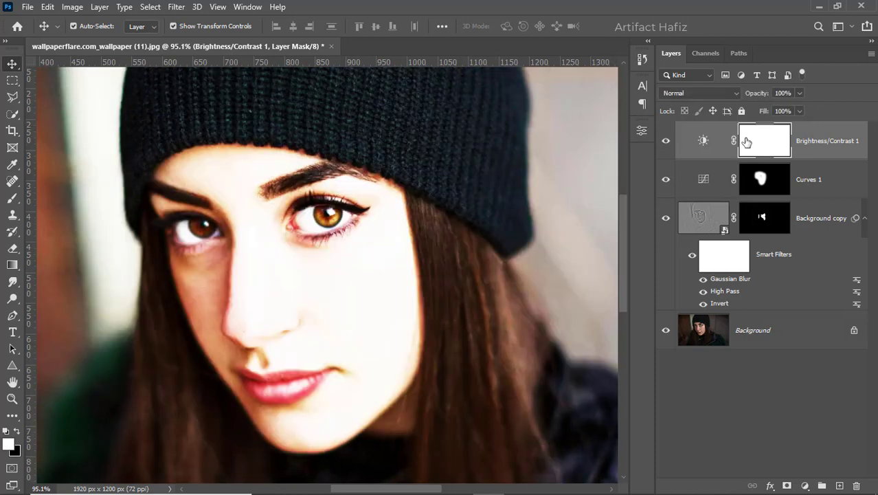
click(71, 9)
mouse_move(92, 40)
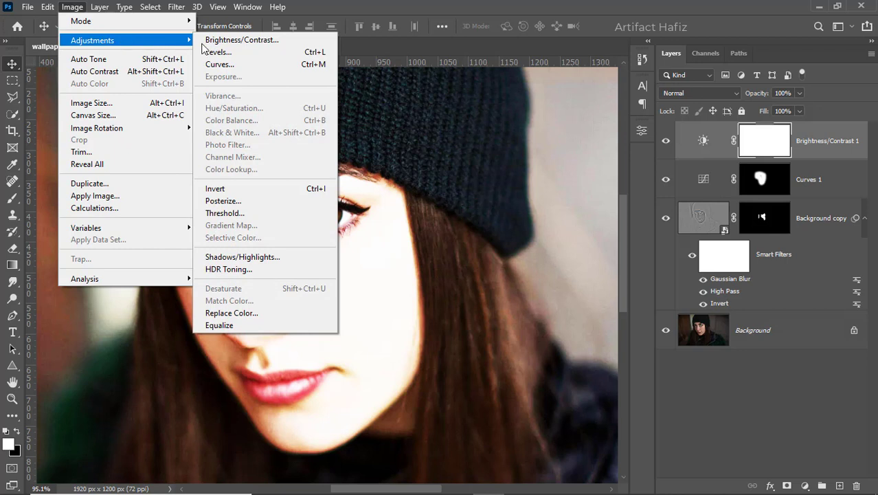
click(226, 187)
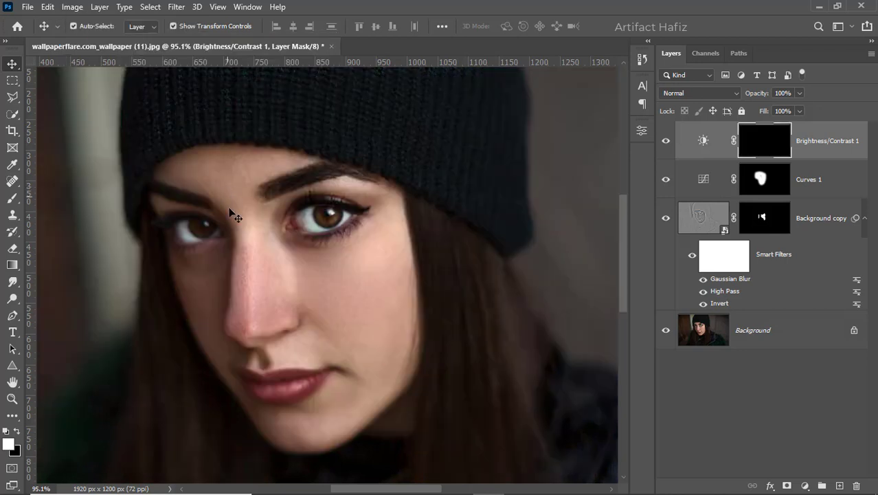
With a small white brush, paint over the larger eye's iris so it glows amber.
click(13, 198)
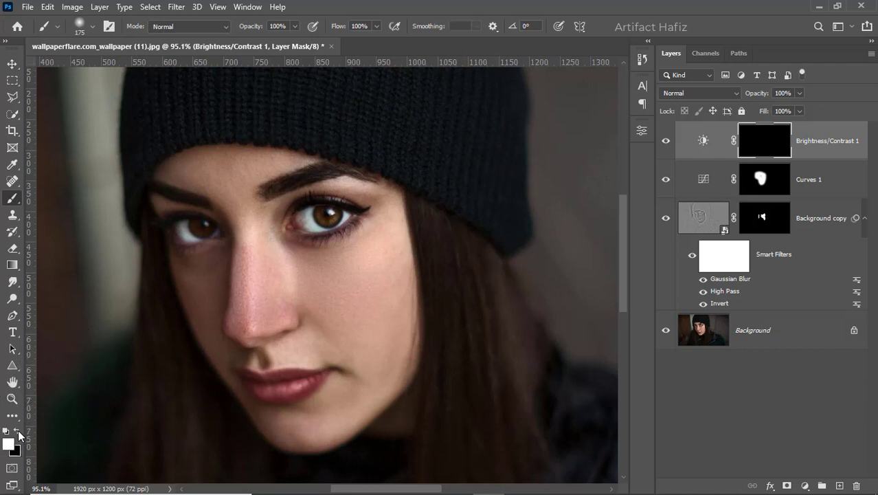
scroll(334, 209, up, 3)
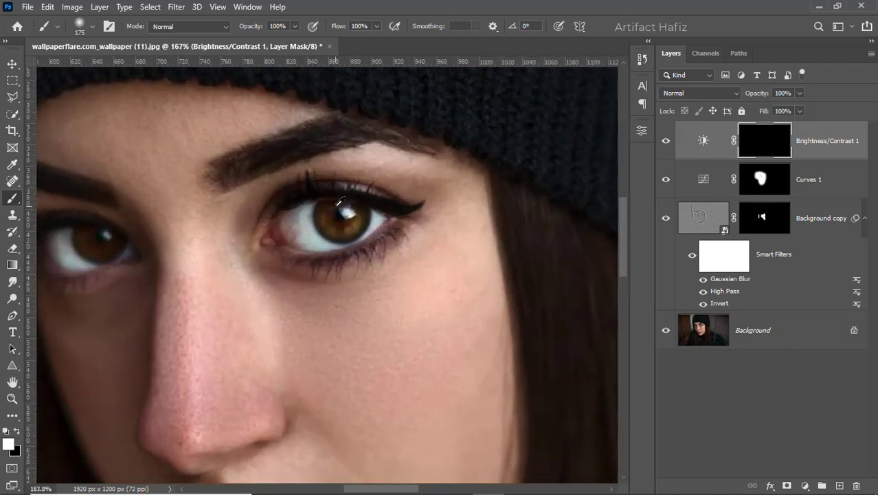
scroll(337, 205, up, 2)
key(bracketleft)
key(bracketleft)
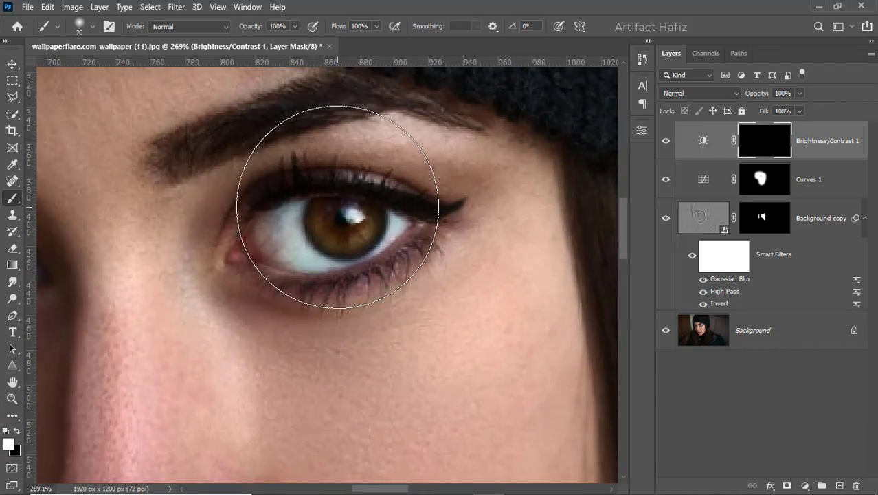
key(bracketleft)
key(bracketleft)
key(bracketleft)
key(bracketleft)
key(bracketleft)
key(bracketleft)
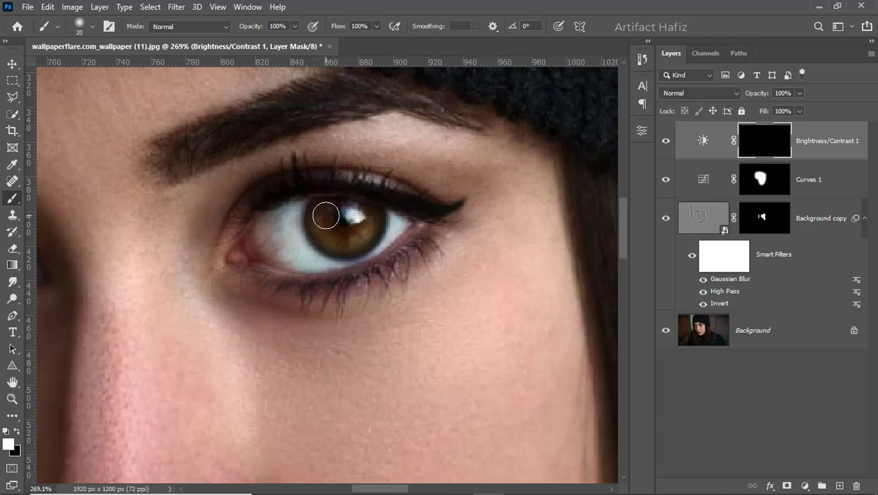
key(bracketleft)
key(bracketleft)
mouse_move(324, 216)
mouse_down()
mouse_move(323, 231)
mouse_move(353, 240)
mouse_move(370, 210)
mouse_up()
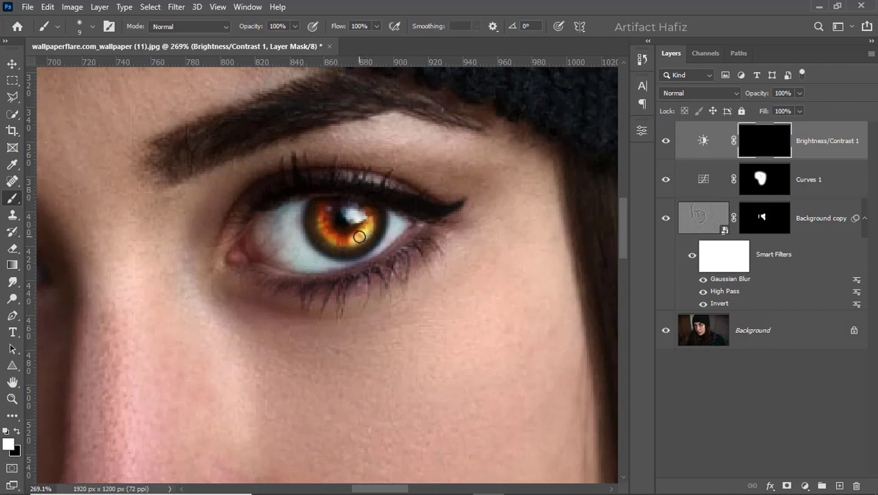
scroll(360, 237, down, 5)
scroll(362, 234, down, 3)
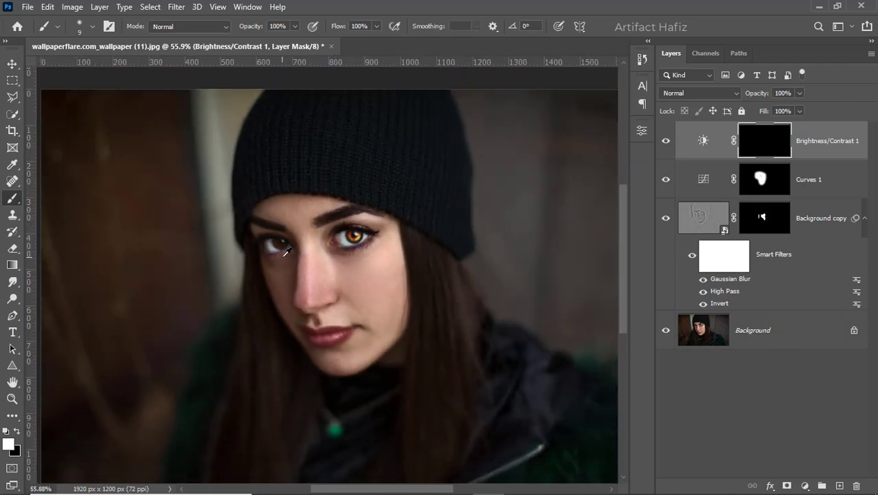
Paint white over the left iris on the Brightness/Contrast 1 mask, zooming to check both eyes.
scroll(281, 247, up, 3)
scroll(281, 247, up, 4)
scroll(281, 247, up, 1)
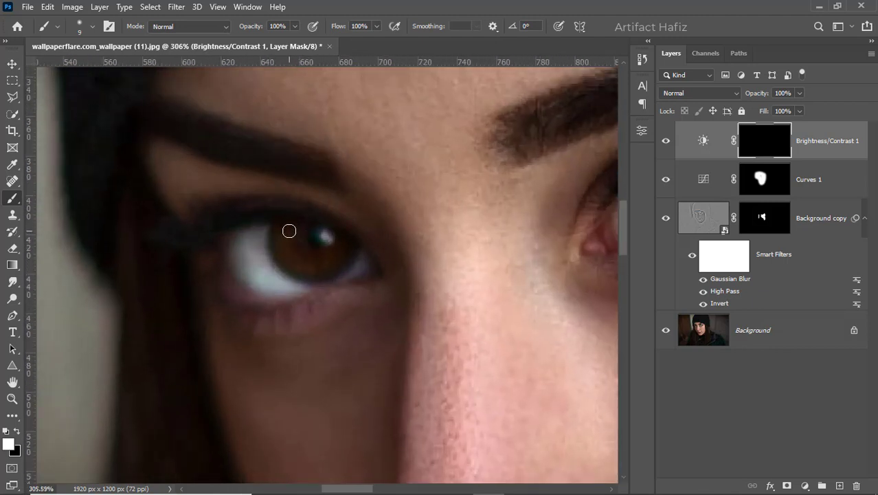
mouse_move(288, 232)
mouse_down()
mouse_move(306, 255)
mouse_move(340, 246)
mouse_move(298, 231)
mouse_move(325, 257)
mouse_move(308, 257)
mouse_move(285, 240)
mouse_move(326, 259)
mouse_up()
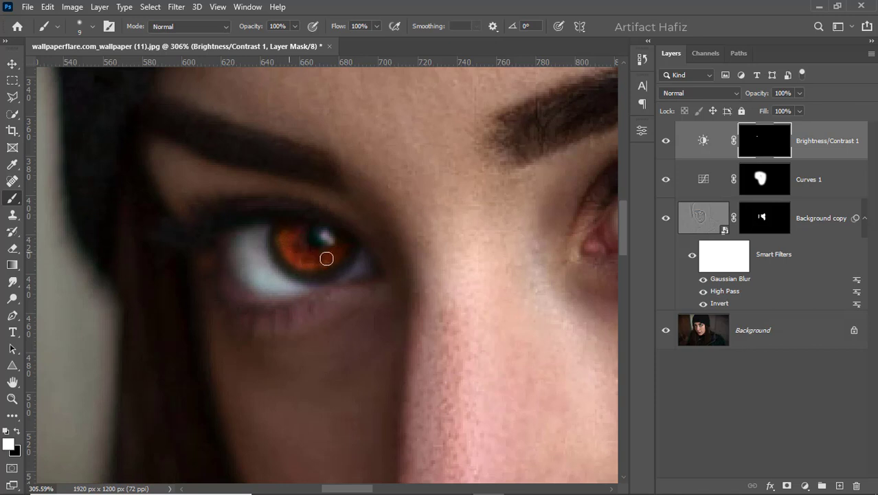
alt+scroll(339, 253, down, 3)
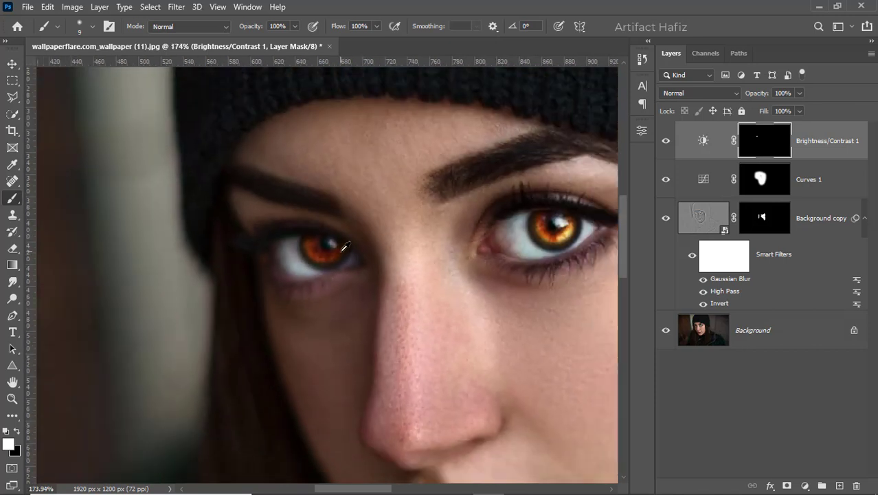
alt+scroll(333, 250, down, 3)
alt+scroll(324, 247, down, 3)
alt+scroll(300, 200, down, 1)
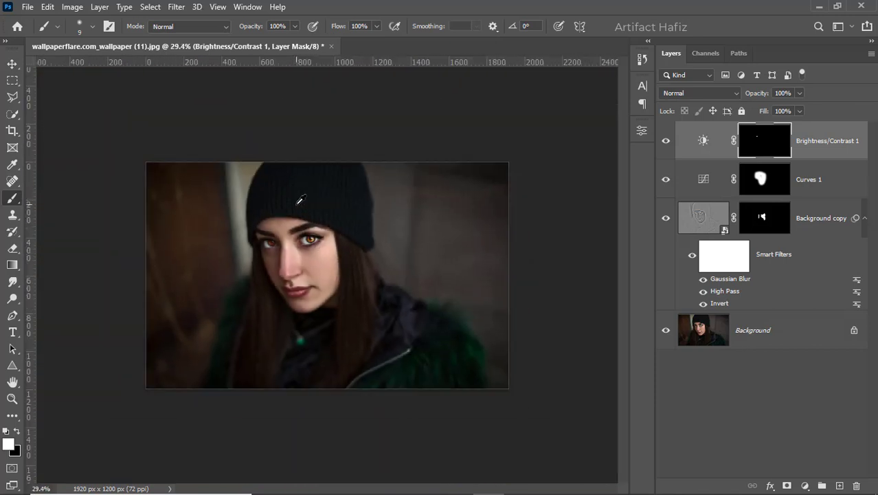
alt+scroll(300, 215, up, 1)
alt+scroll(300, 214, up, 1)
alt+scroll(301, 214, up, 1)
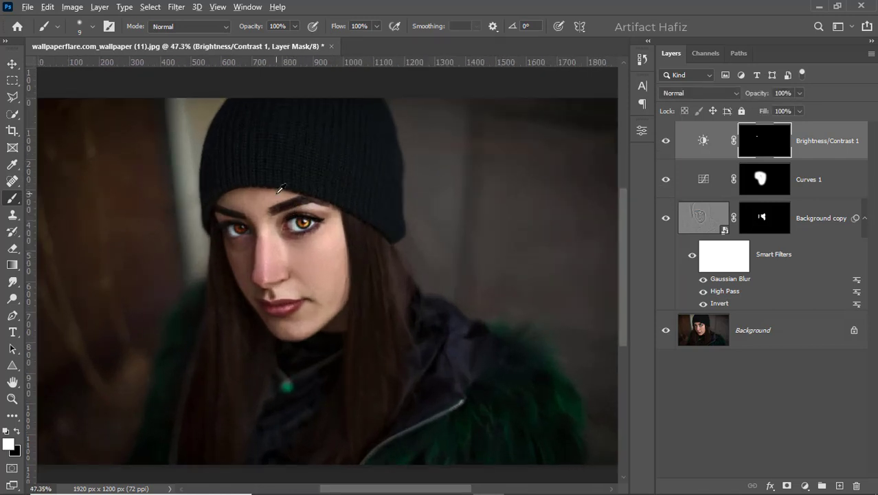
alt+scroll(302, 224, up, 3)
alt+scroll(280, 187, up, 2)
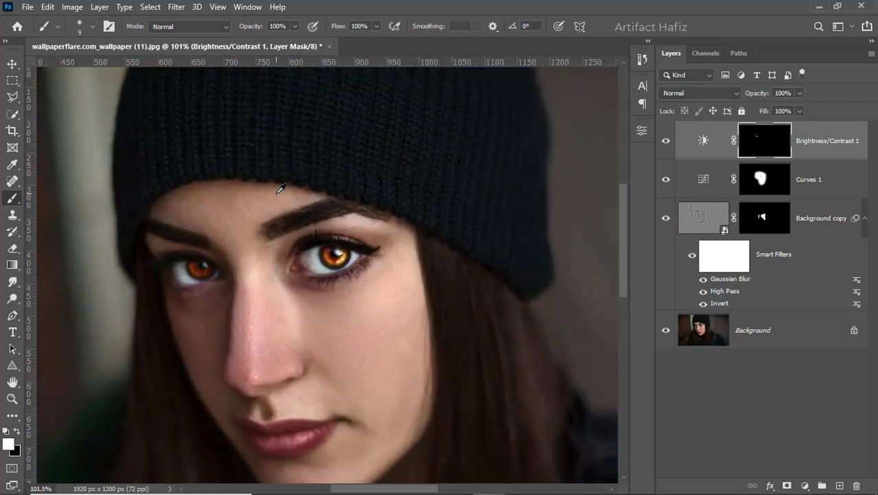
Try Soft Light blending on the glow layer, comparing visibility, then return it to Normal.
click(666, 140)
click(697, 93)
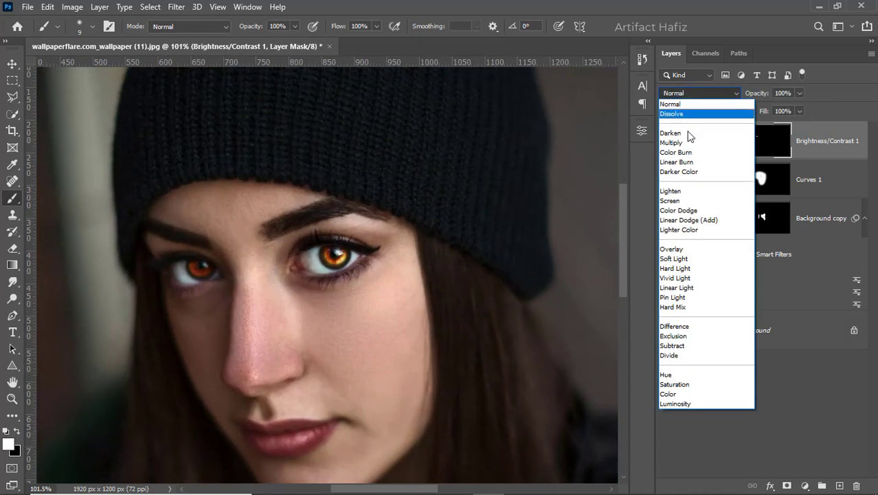
click(675, 259)
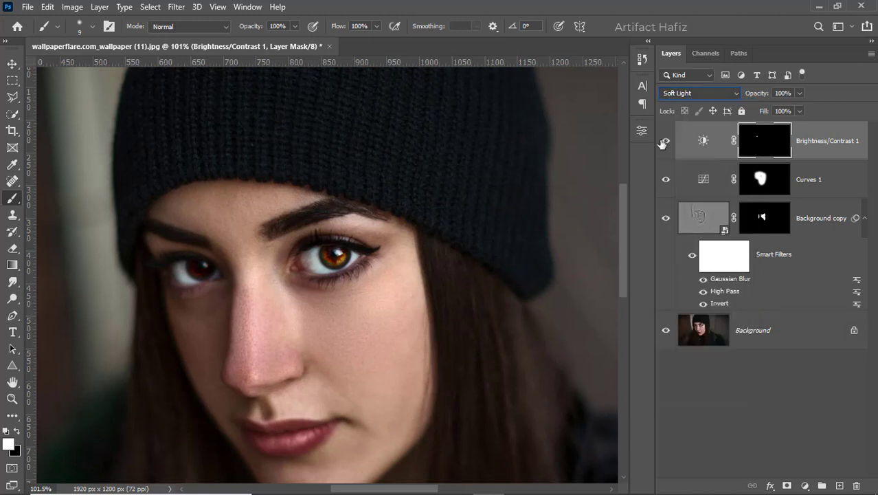
click(665, 142)
click(665, 142)
click(666, 141)
click(666, 141)
click(682, 94)
click(671, 105)
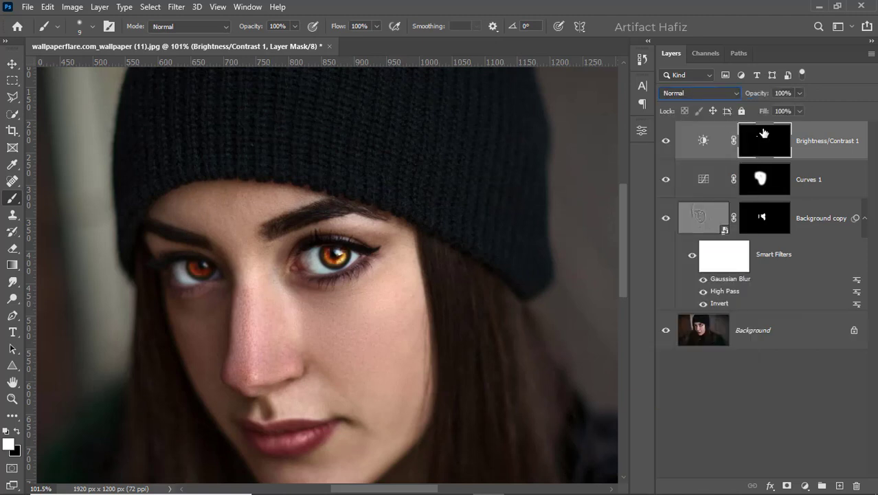
Set Brightness/Contrast 1 opacity to 50%, toggling the layer's visibility to compare.
key(ctrl+2)
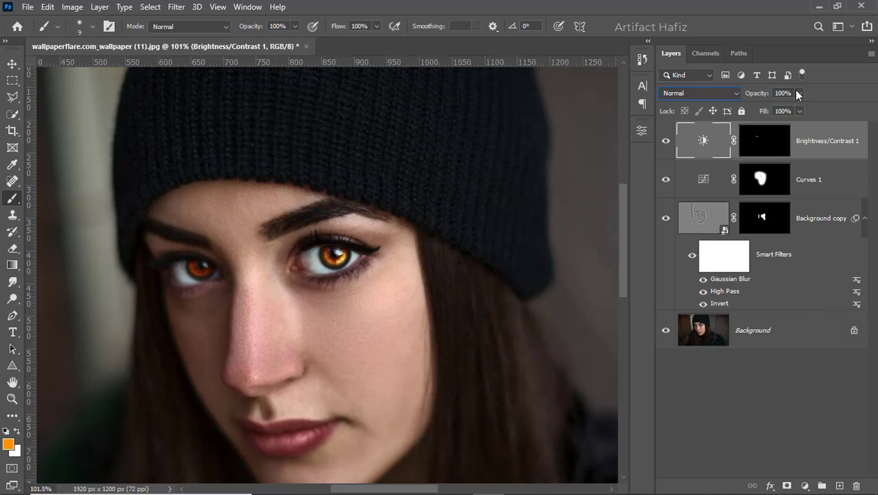
click(798, 94)
drag(774, 112, 772, 111)
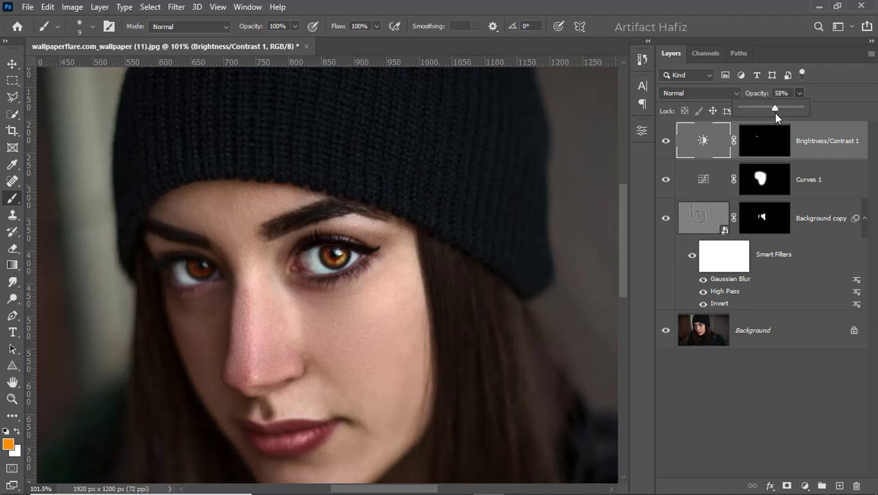
click(666, 141)
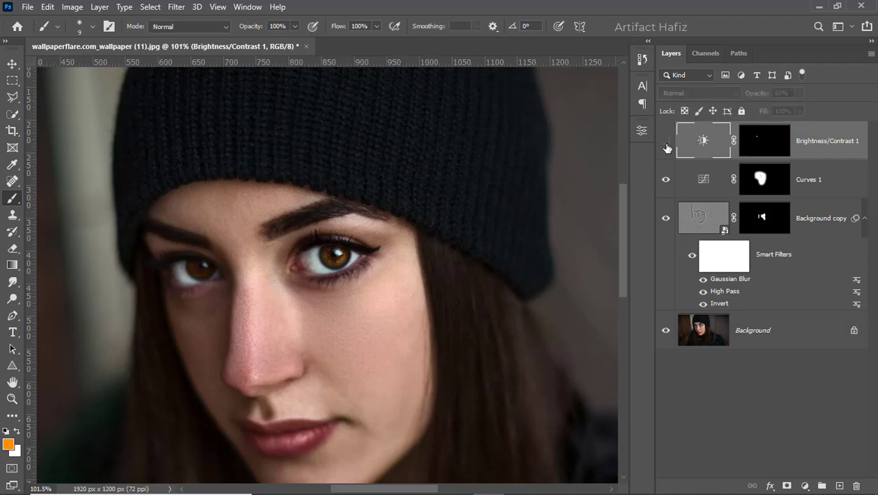
click(666, 142)
scroll(404, 265, down, 5)
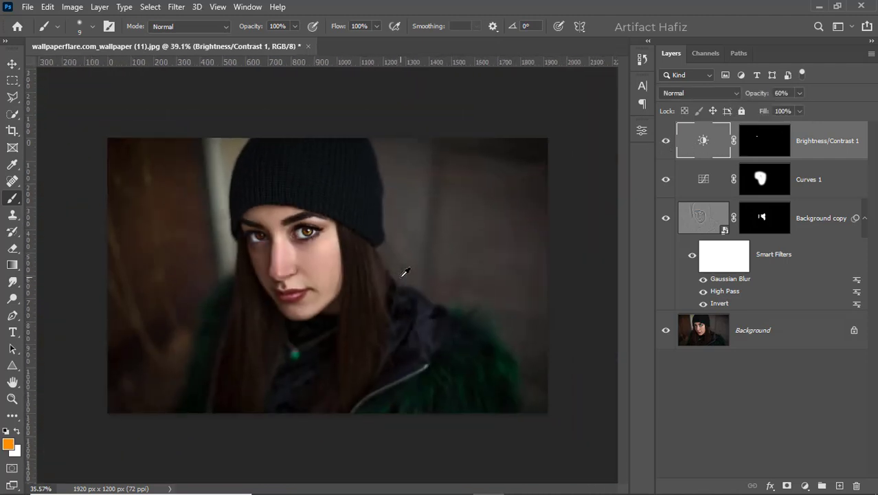
scroll(347, 258, up, 1)
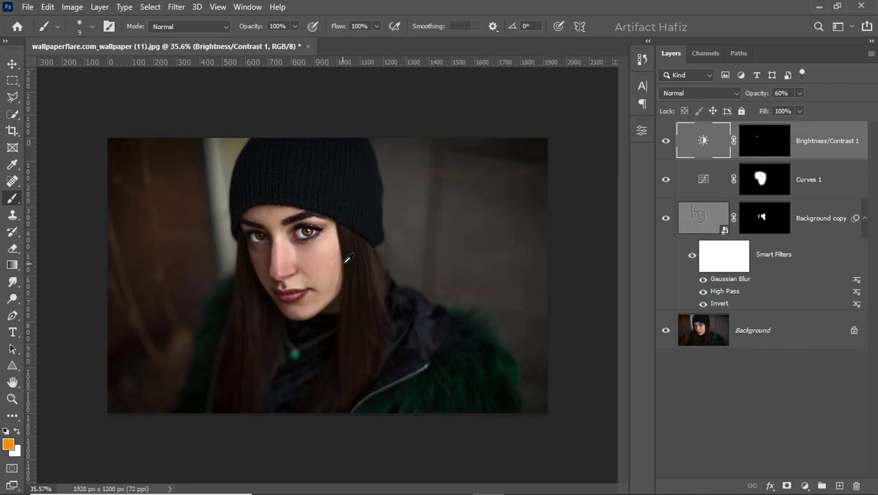
click(800, 93)
click(665, 143)
click(665, 143)
Test 22% opacity for the eye glow, hiding the layer to compare.
click(799, 92)
mouse_move(793, 107)
mouse_down()
mouse_move(783, 108)
mouse_move(794, 109)
mouse_up()
click(666, 143)
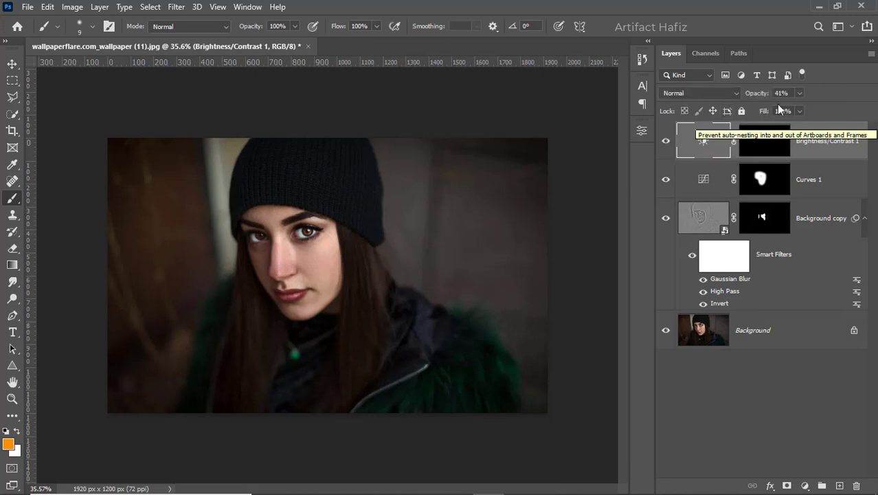
click(800, 94)
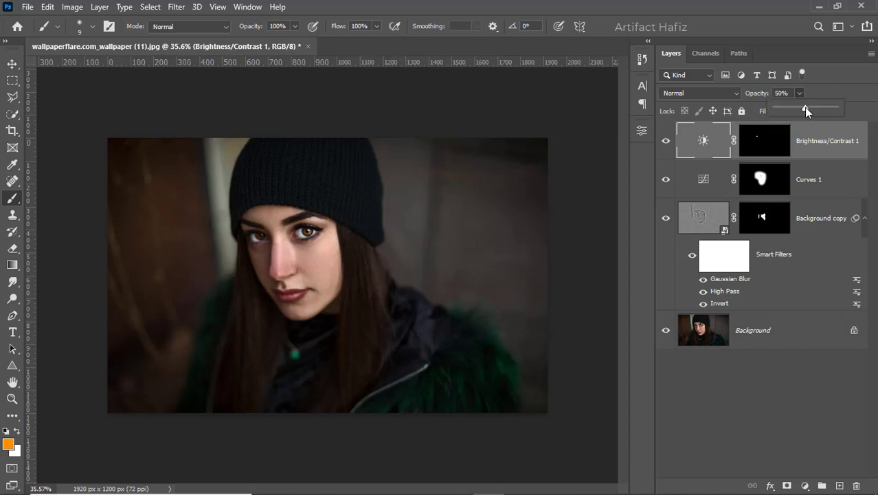
click(665, 144)
click(665, 143)
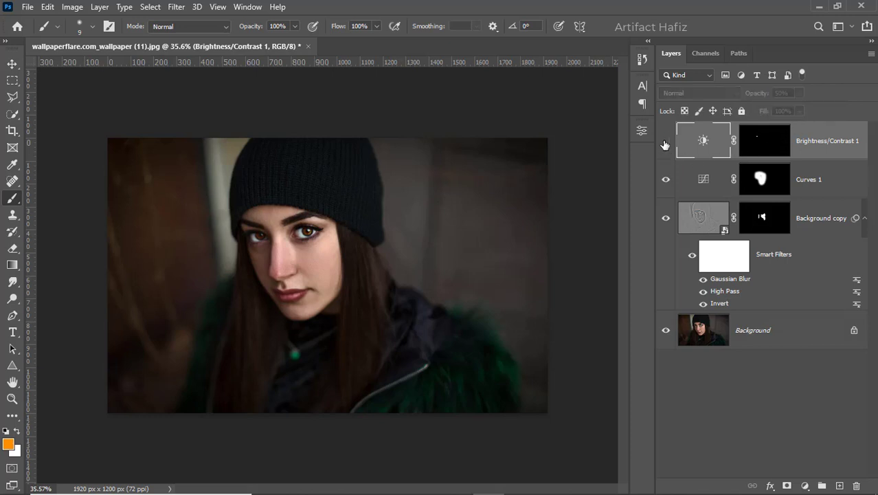
scroll(309, 275, up, 2)
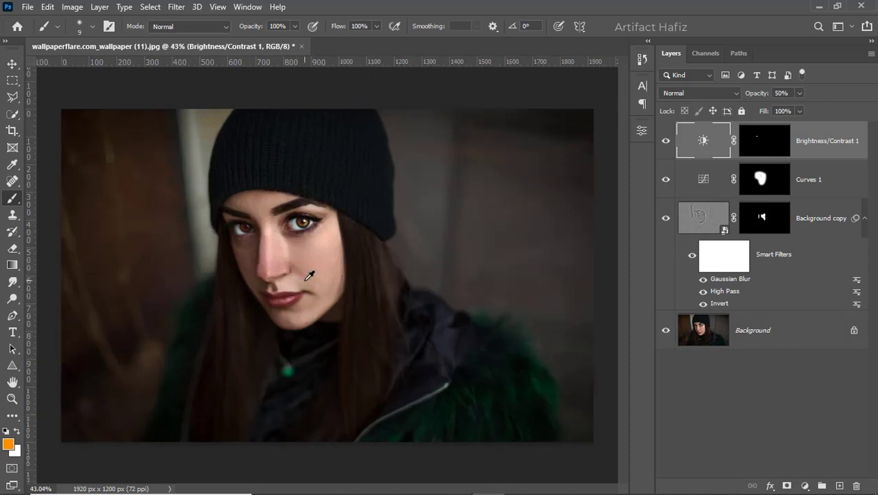
scroll(309, 276, up, 1)
scroll(302, 200, up, 3)
scroll(302, 199, up, 2)
scroll(302, 199, up, 2)
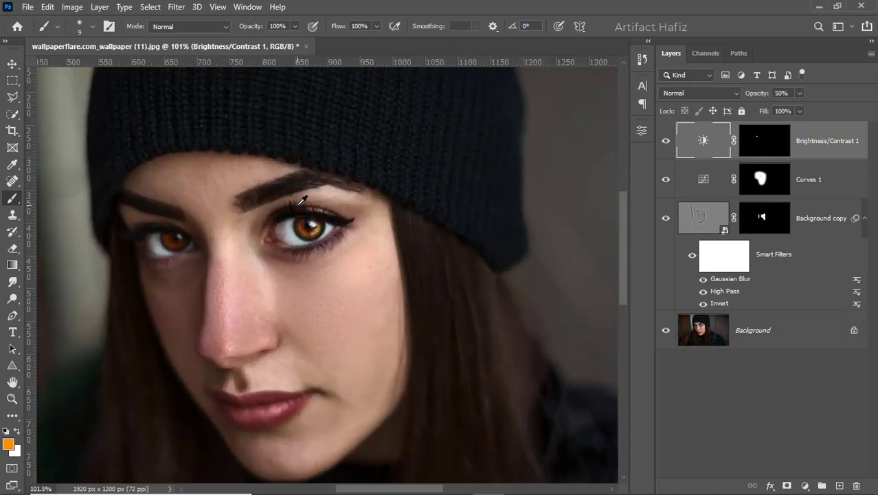
Compare the retouched portrait against the original Background, then select the Background copy mask.
click(665, 143)
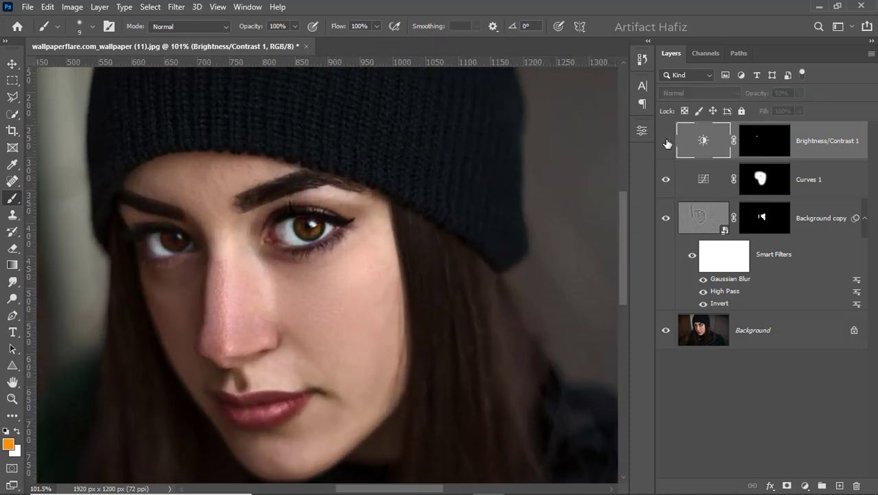
alt+click(668, 331)
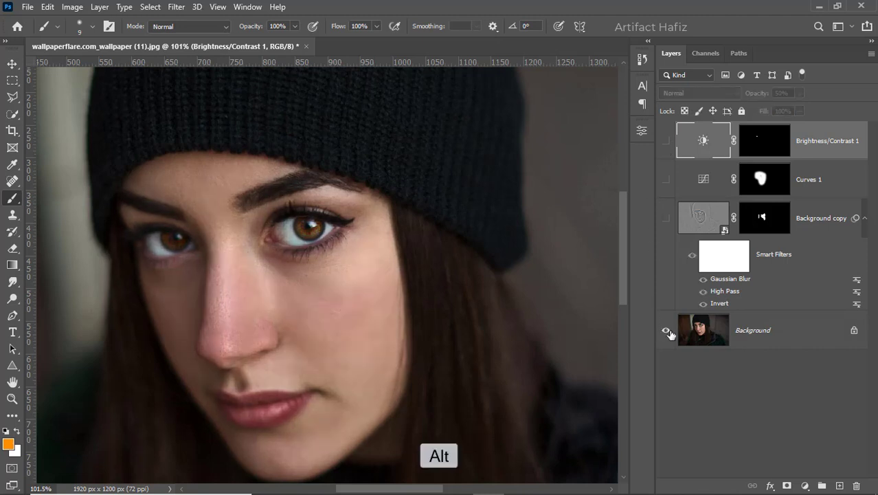
alt+click(667, 331)
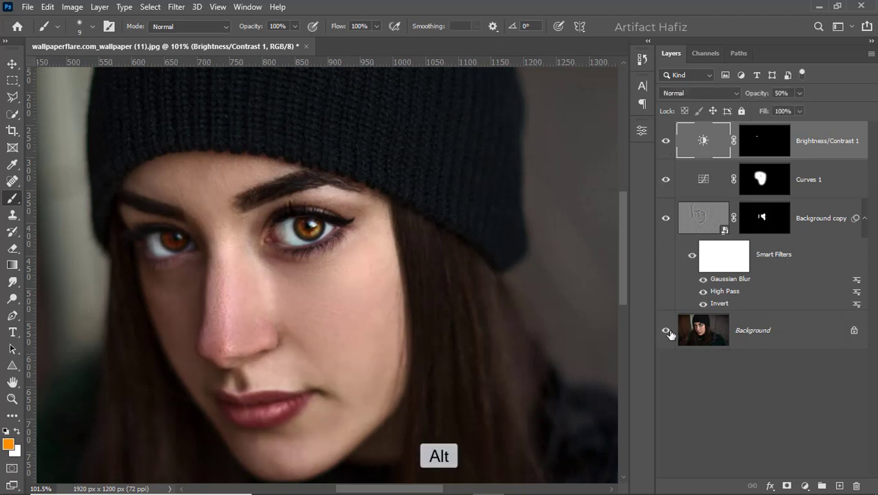
alt+click(667, 331)
alt+click(667, 331)
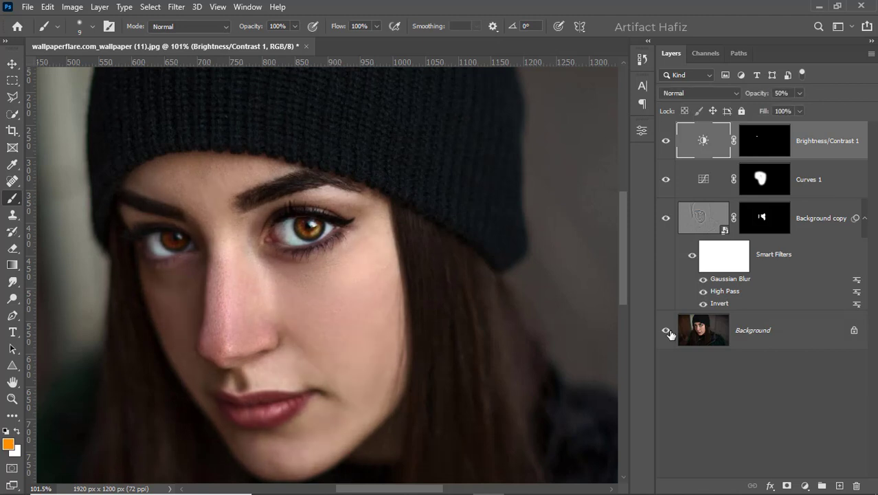
alt+click(668, 331)
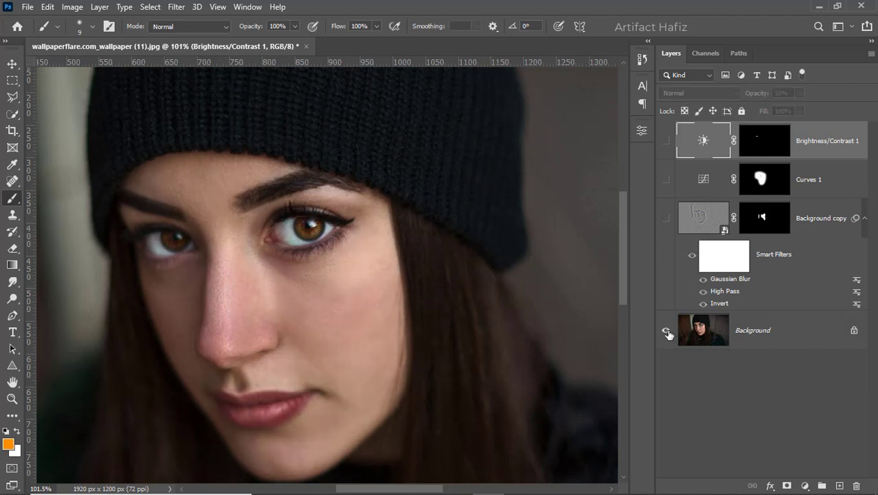
alt+click(668, 332)
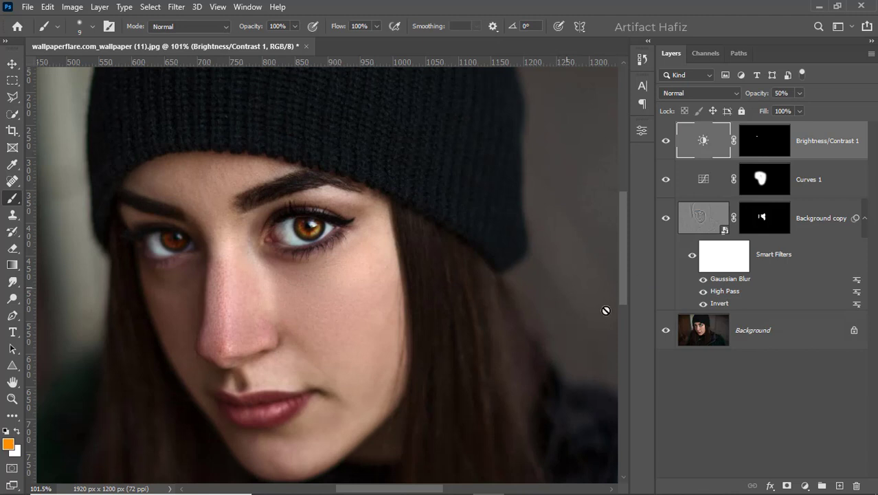
click(763, 219)
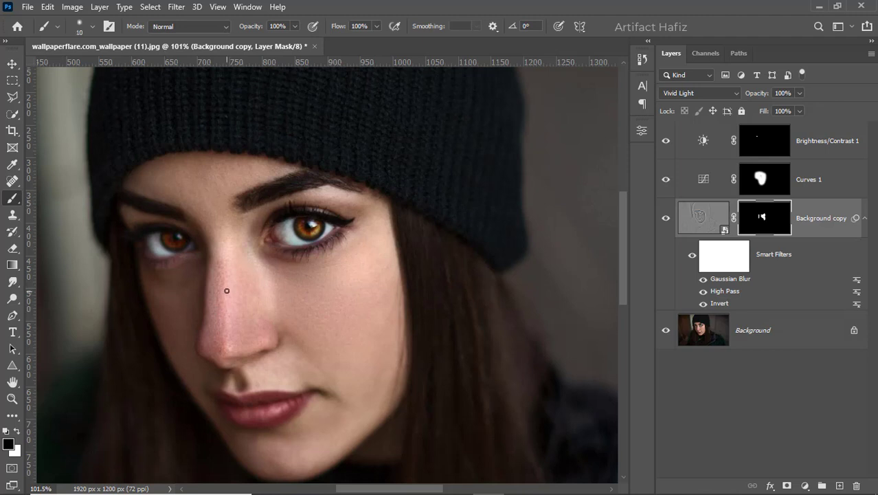
Paint the Background copy mask over the nose with a 45 px brush, then compare with the original.
key(bracketright)
key(bracketright)
key(bracketright)
drag(221, 297, 221, 346)
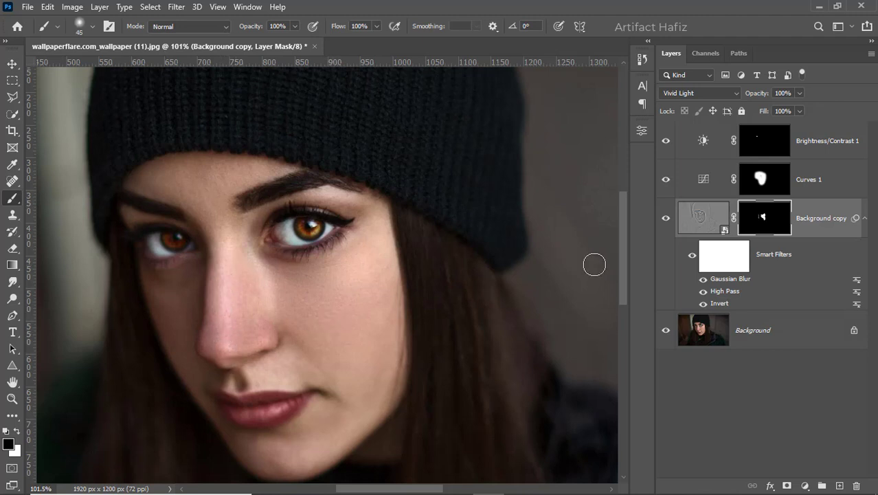
alt+click(666, 330)
alt+click(666, 331)
alt+click(666, 331)
alt+click(666, 331)
scroll(483, 330, down, 1)
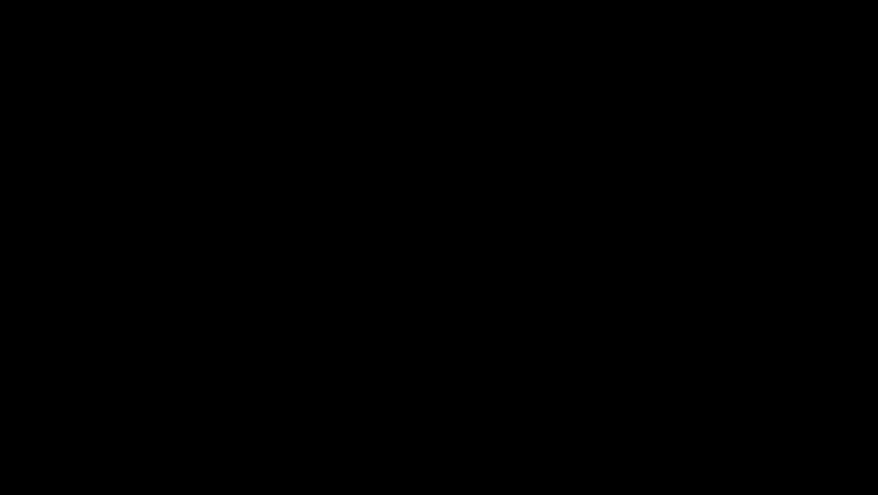